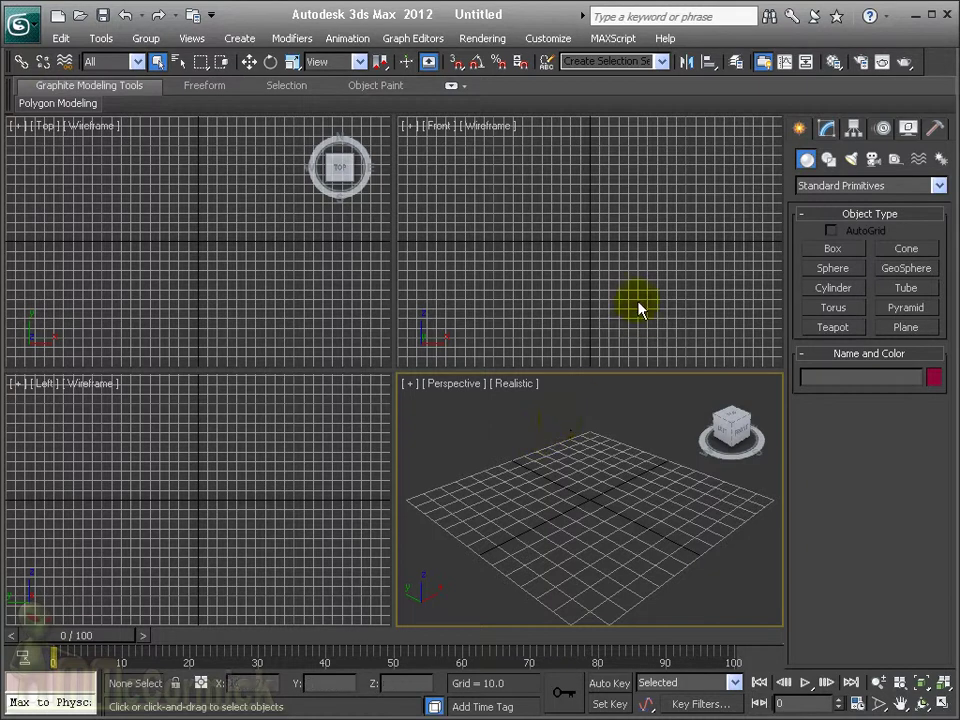
Step: Create a Standard omni light, Omni001, at the grid origin in the Perspective viewport
left_click(849, 163)
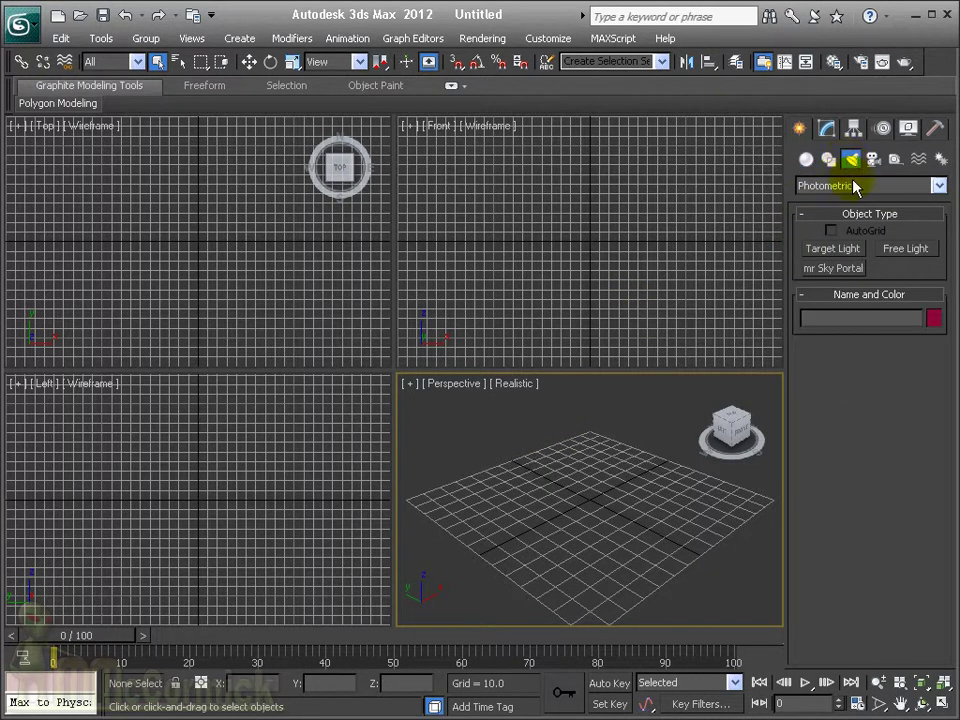
left_click(890, 185)
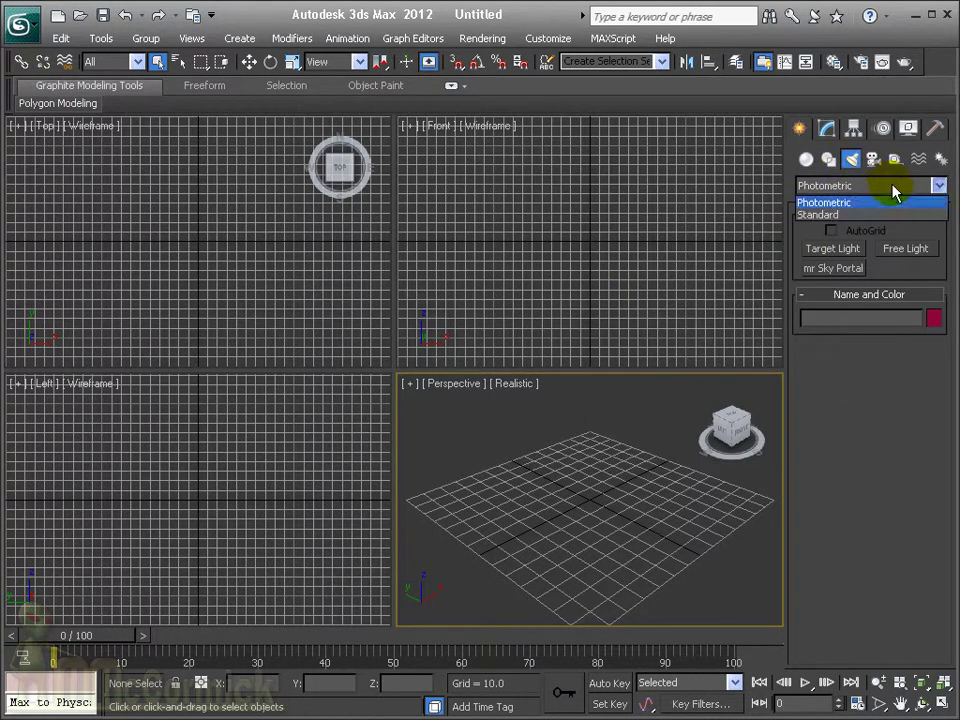
left_click(828, 214)
left_click(840, 291)
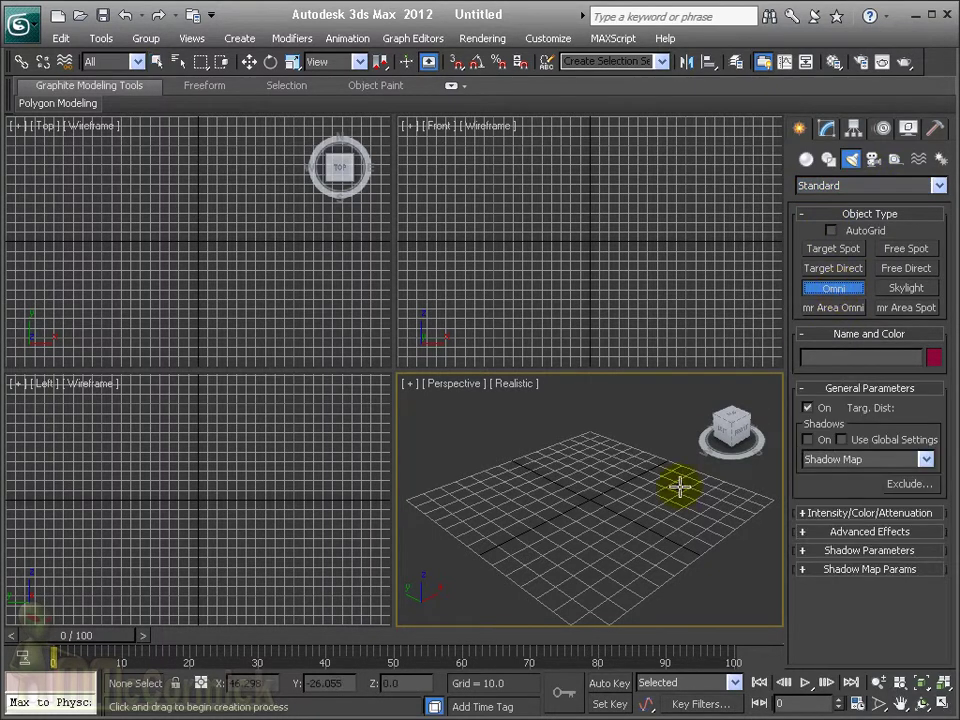
left_click(588, 498)
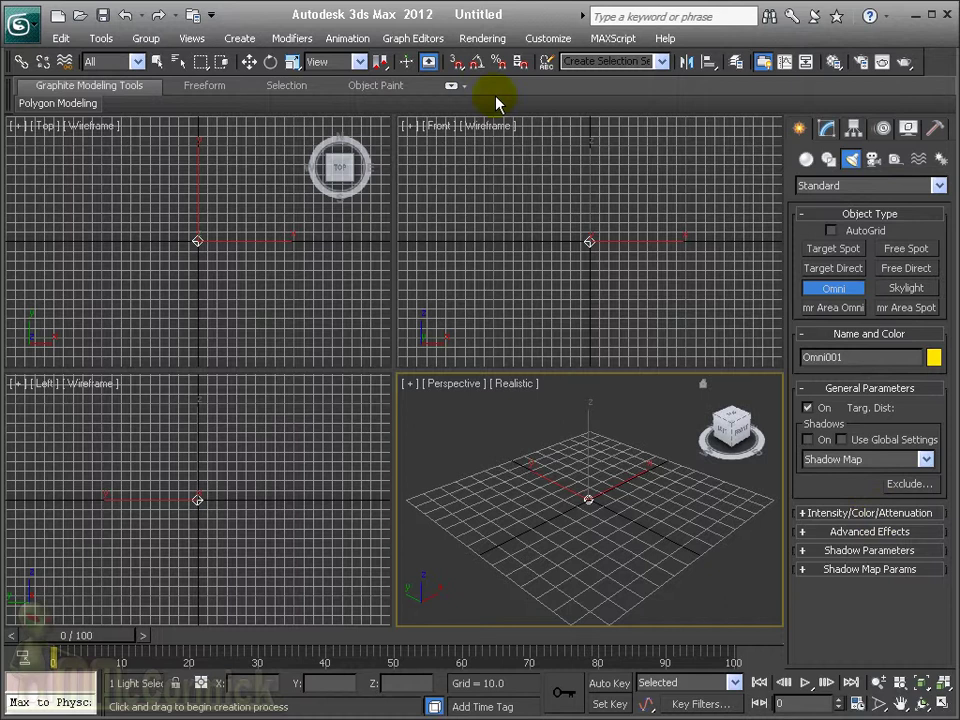
Step: Add a Lens Effects entry from the Rendering > Effects dialog
left_click(483, 38)
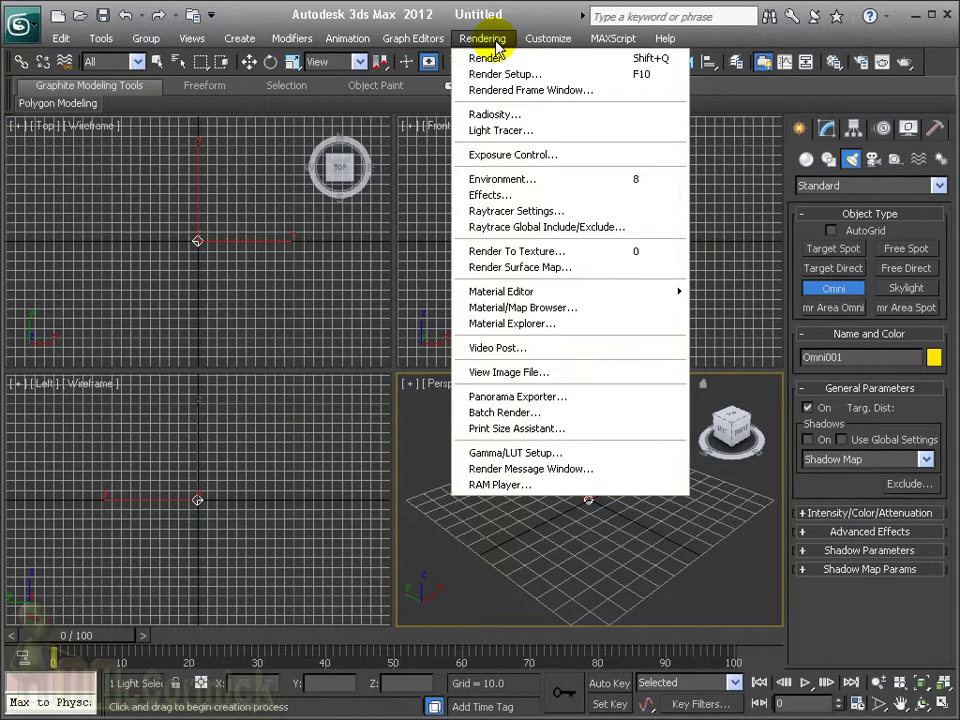
left_click(505, 204)
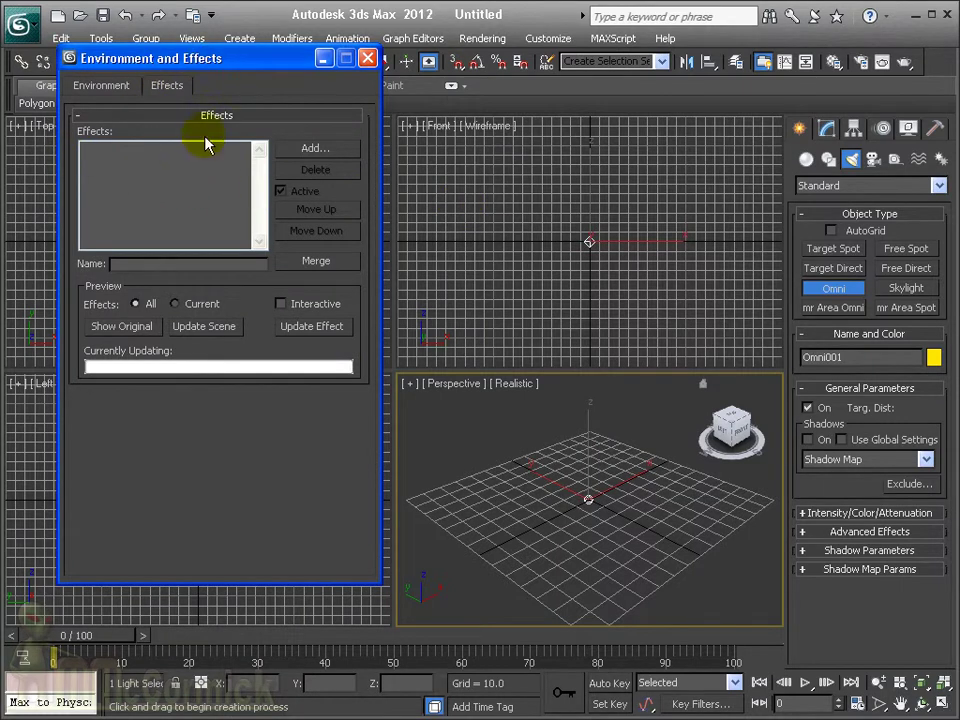
left_click(336, 155)
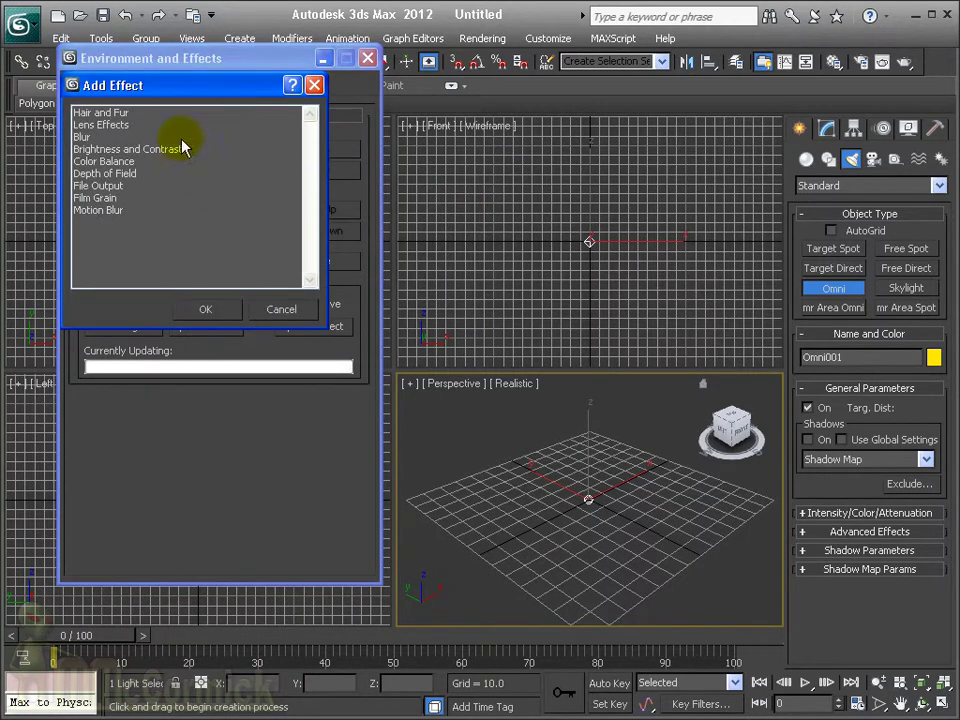
left_click(111, 126)
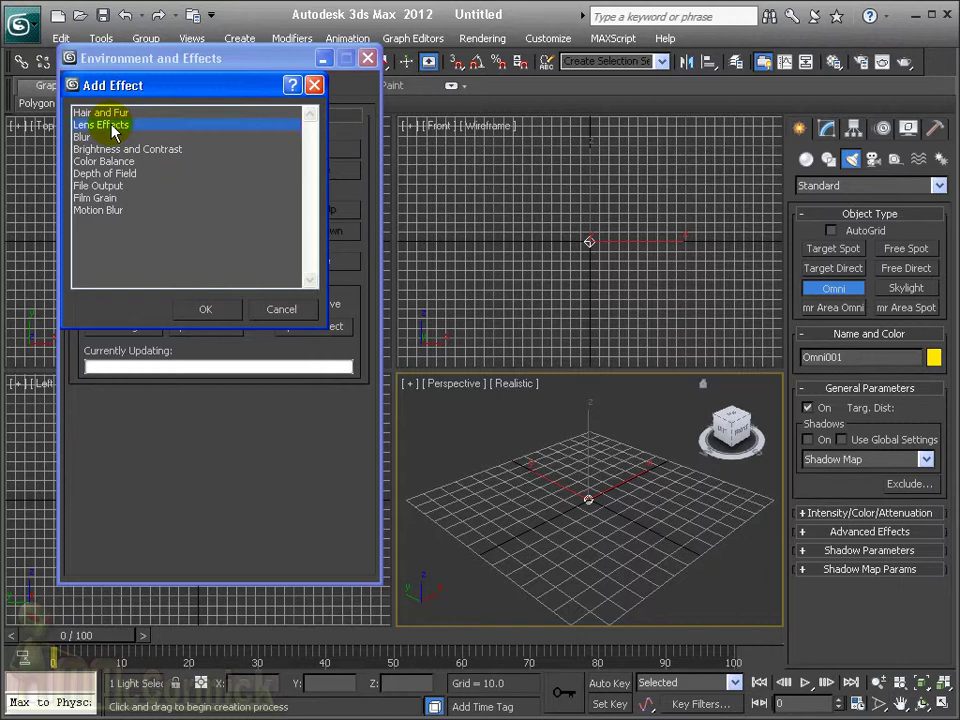
left_click(207, 309)
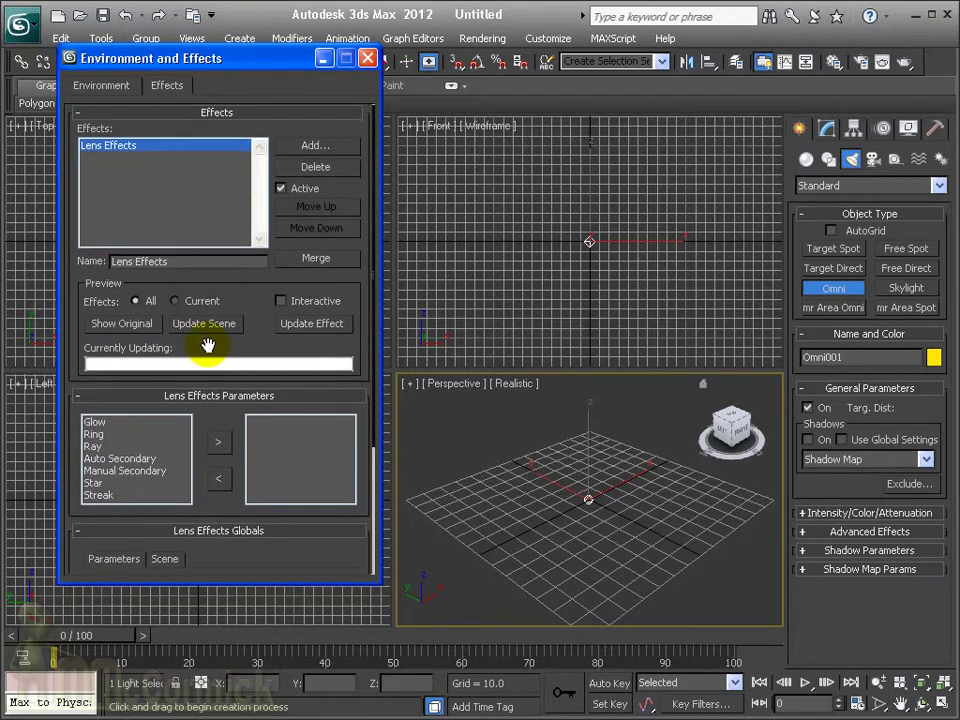
Step: Add a Glow element to the Lens Effects parameters
left_click_drag(206, 345, 130, 280)
left_click(95, 293)
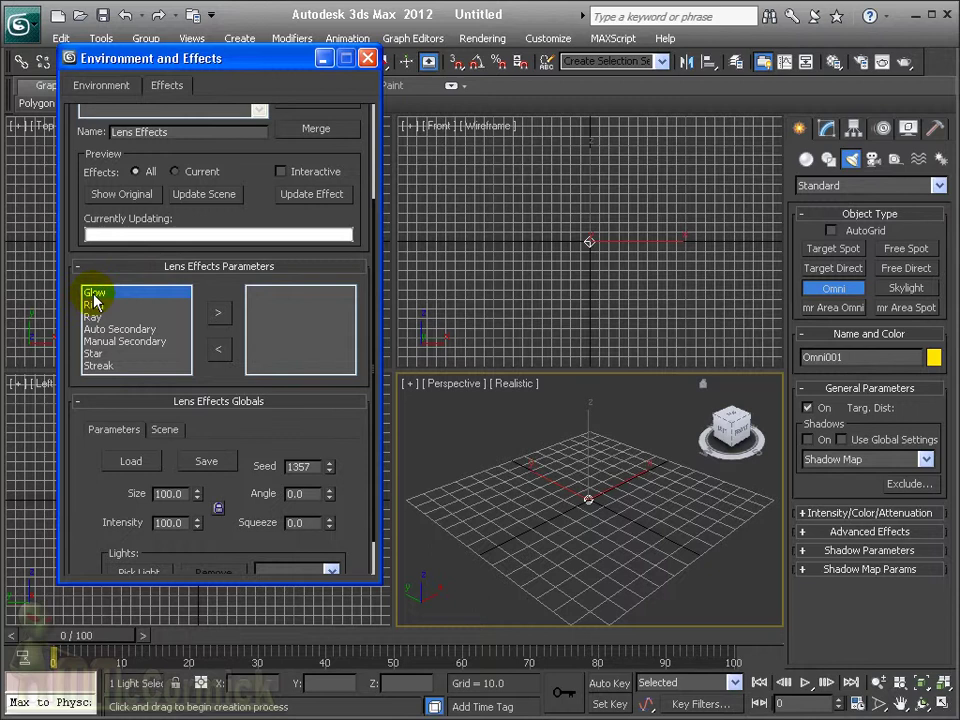
left_click(225, 316)
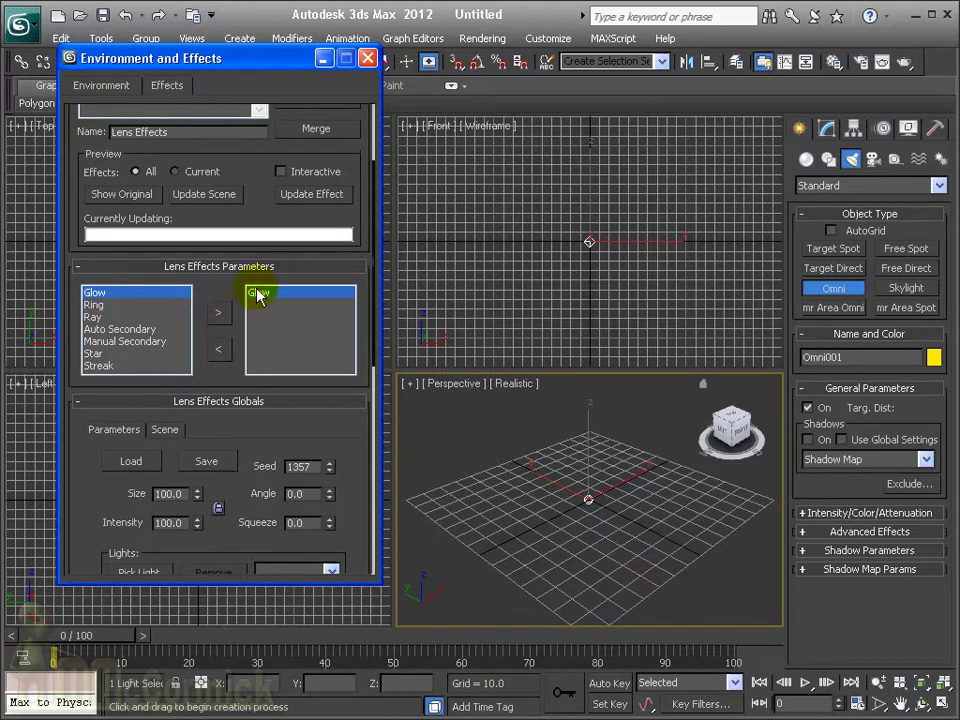
Step: Apply the lens effect to light Omni001 with Pick Light
left_click_drag(263, 429, 332, 228)
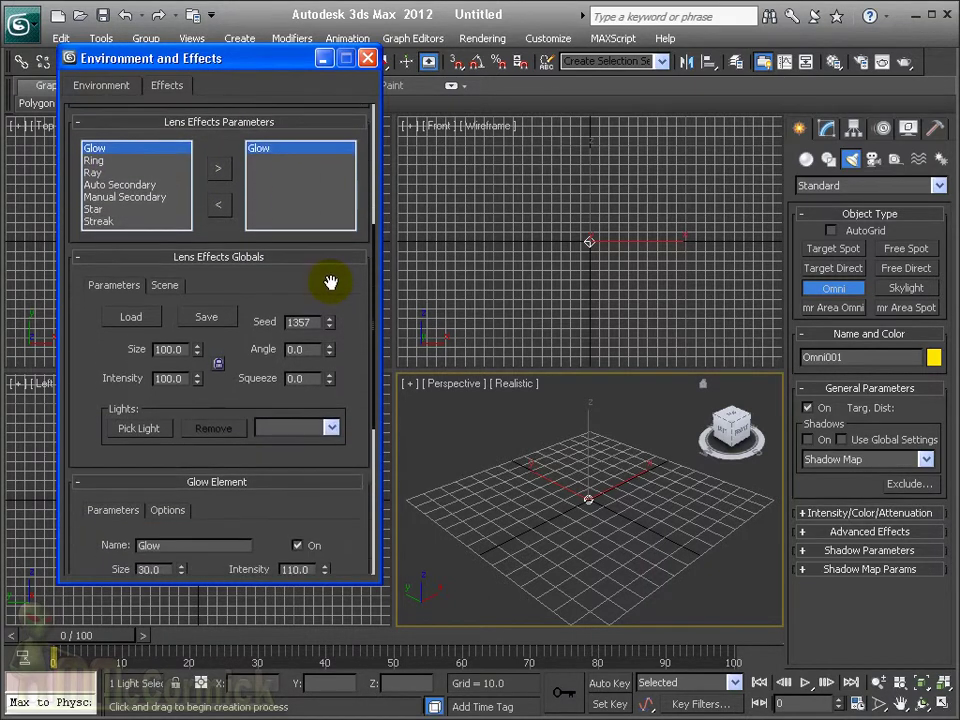
left_click(161, 379)
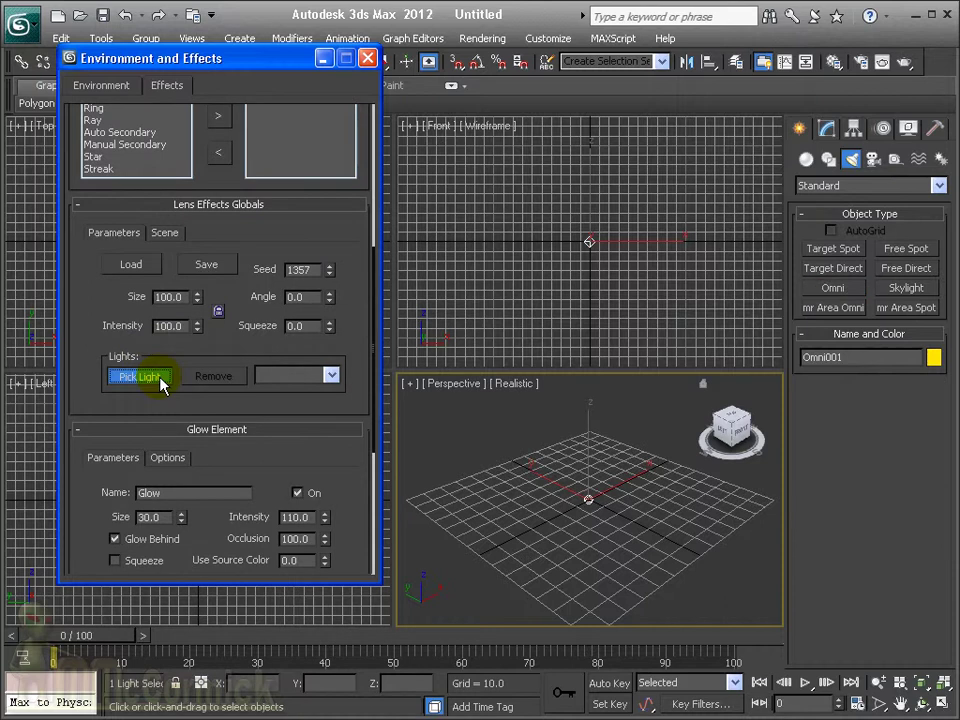
left_click(590, 500)
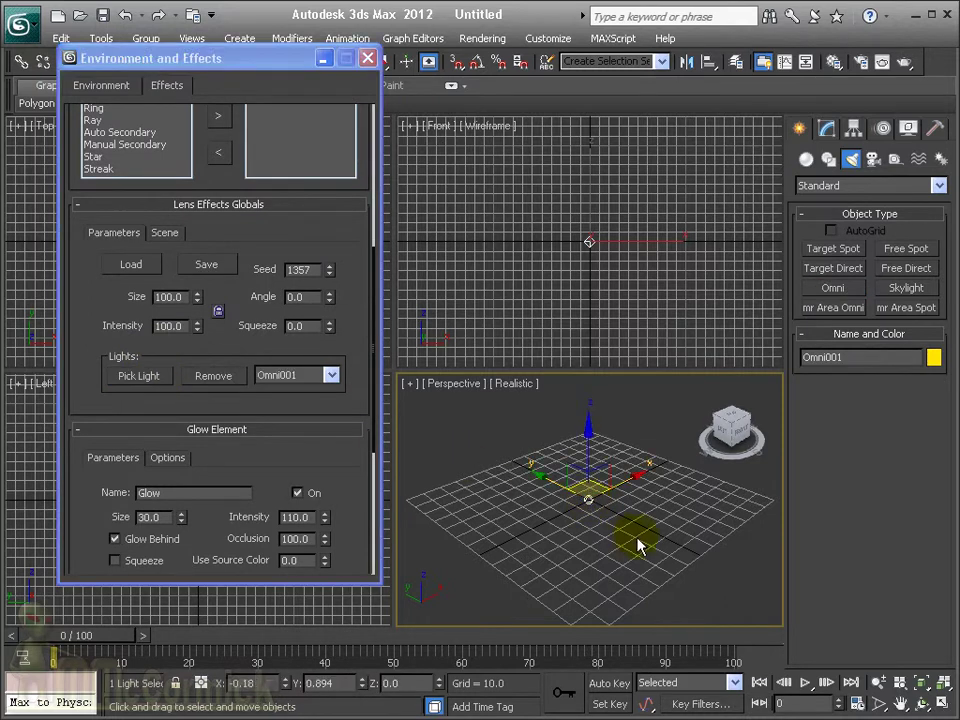
Step: Render the Perspective view to see Omni001's pinkish-white glow, then close the frame
left_click(882, 62)
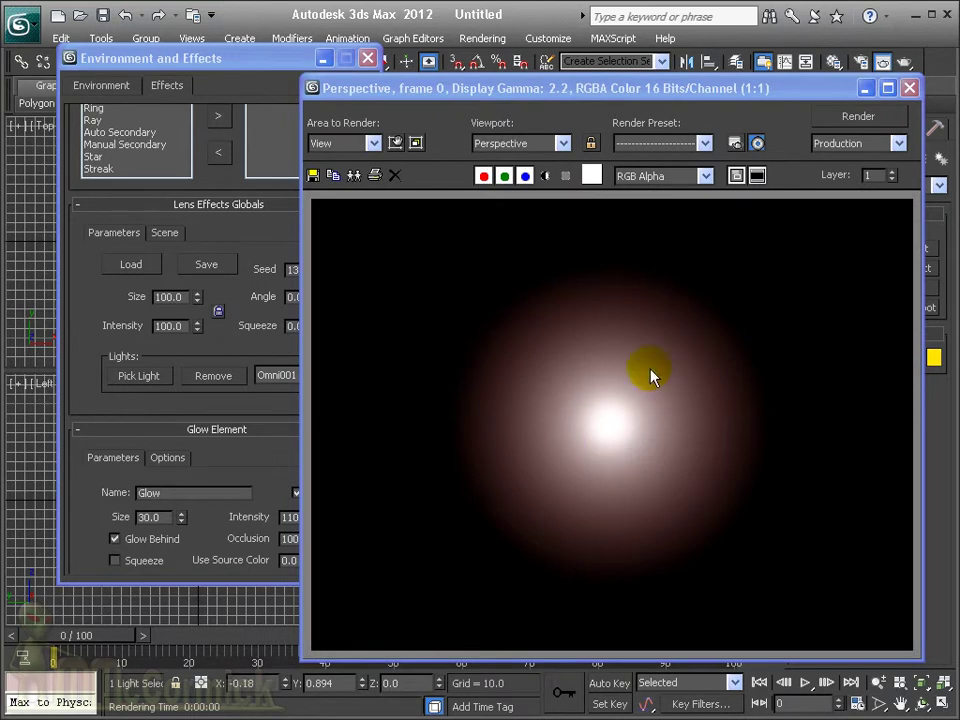
left_click(910, 88)
scroll(311, 236, "up", 1)
scroll(315, 280, "up", 5)
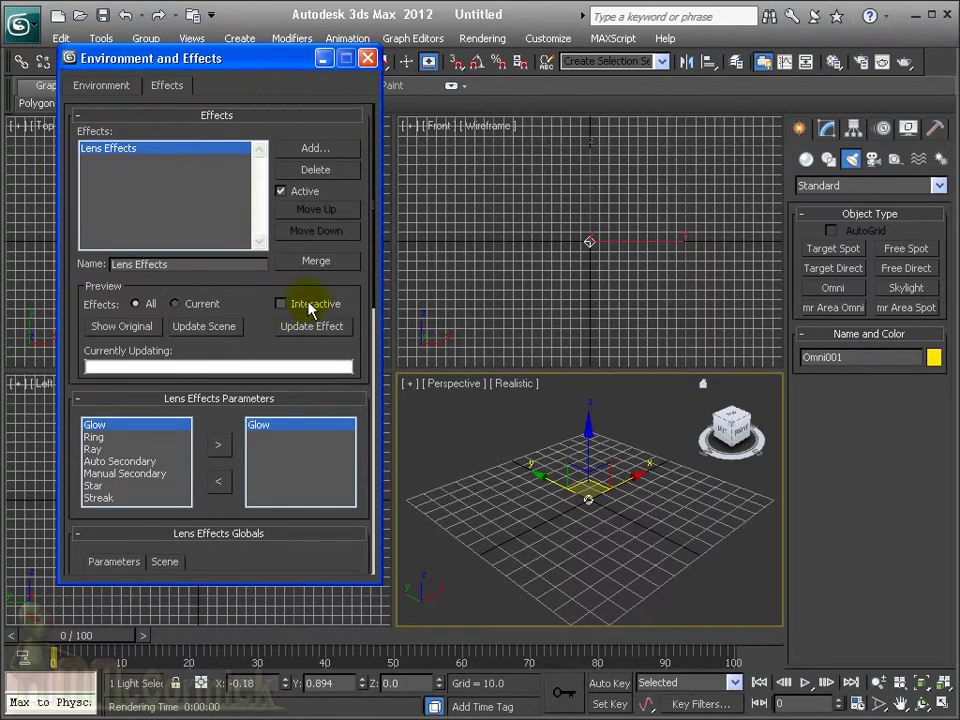
Step: Turn on the interactive preview and set glow intensity to 294 and size to 14
left_click(310, 306)
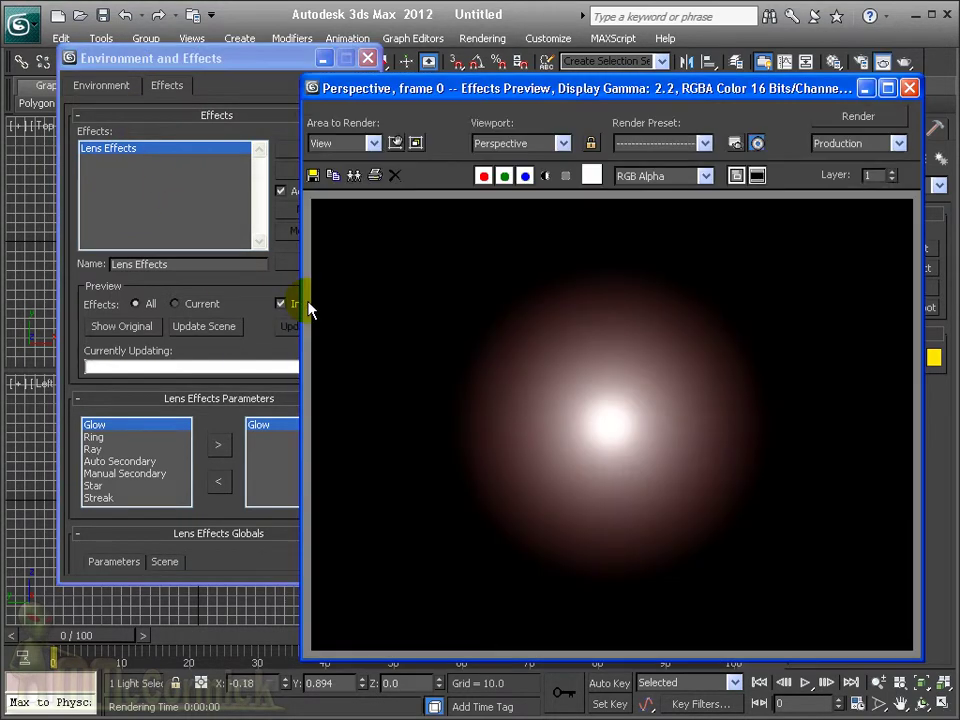
left_click_drag(231, 407, 224, 190)
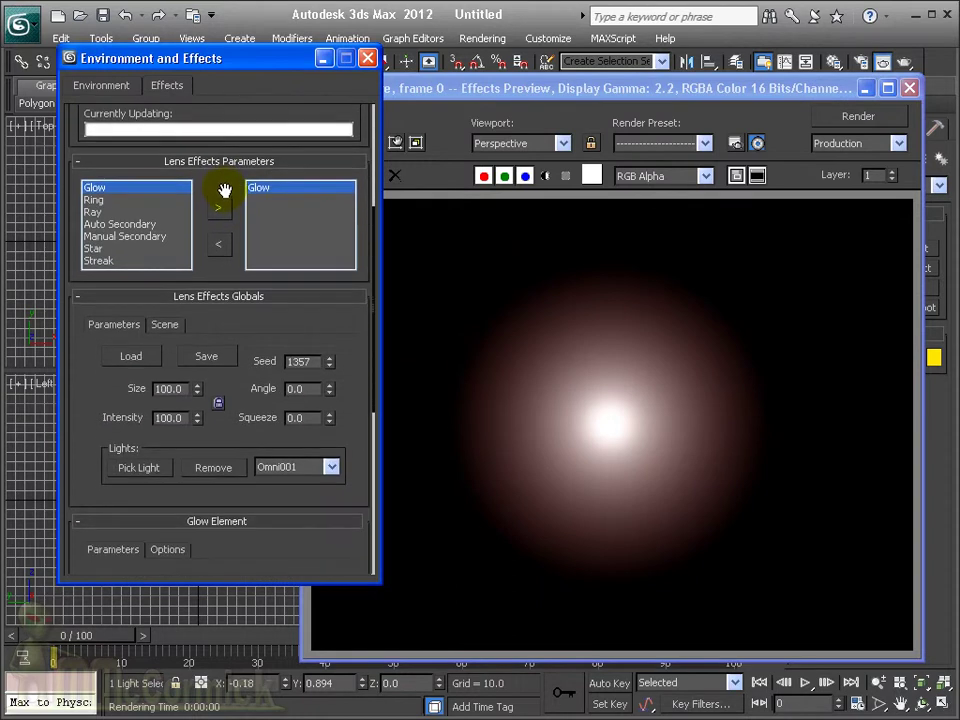
left_click_drag(300, 327, 300, 66)
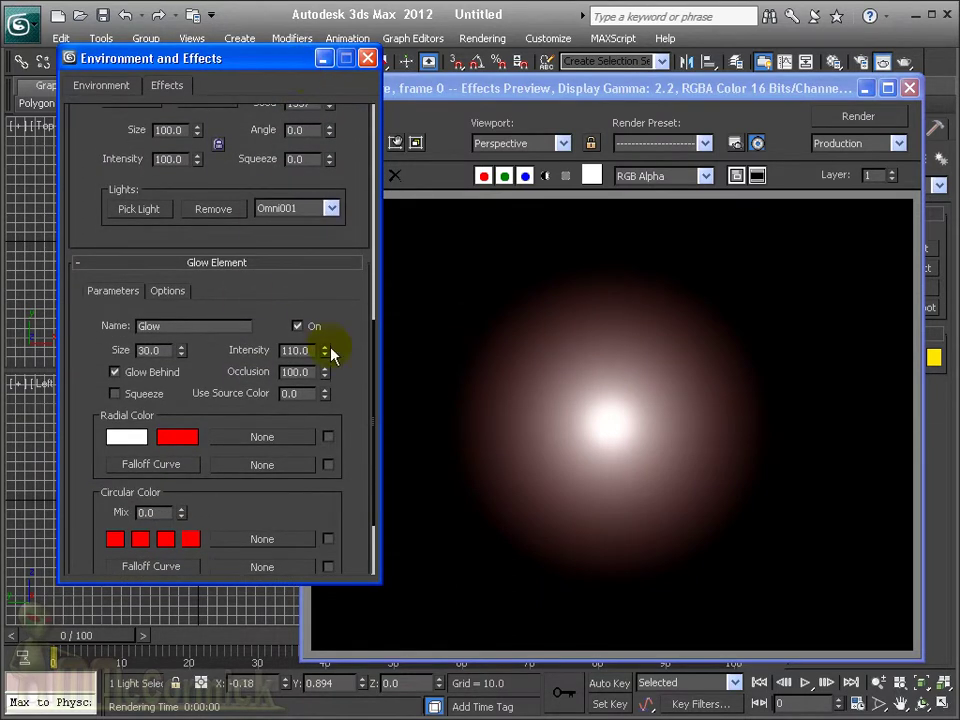
left_click_drag(324, 350, 324, 178)
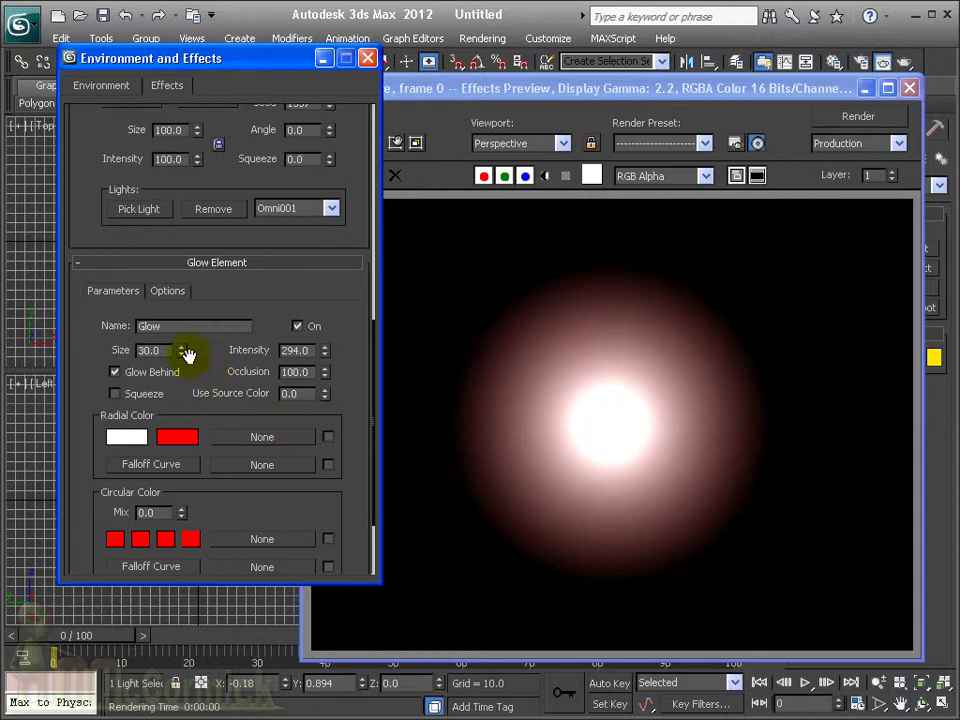
mouse_move(181, 361)
left_mouse_down()
mouse_move(181, 295)
mouse_move(188, 364)
left_mouse_up()
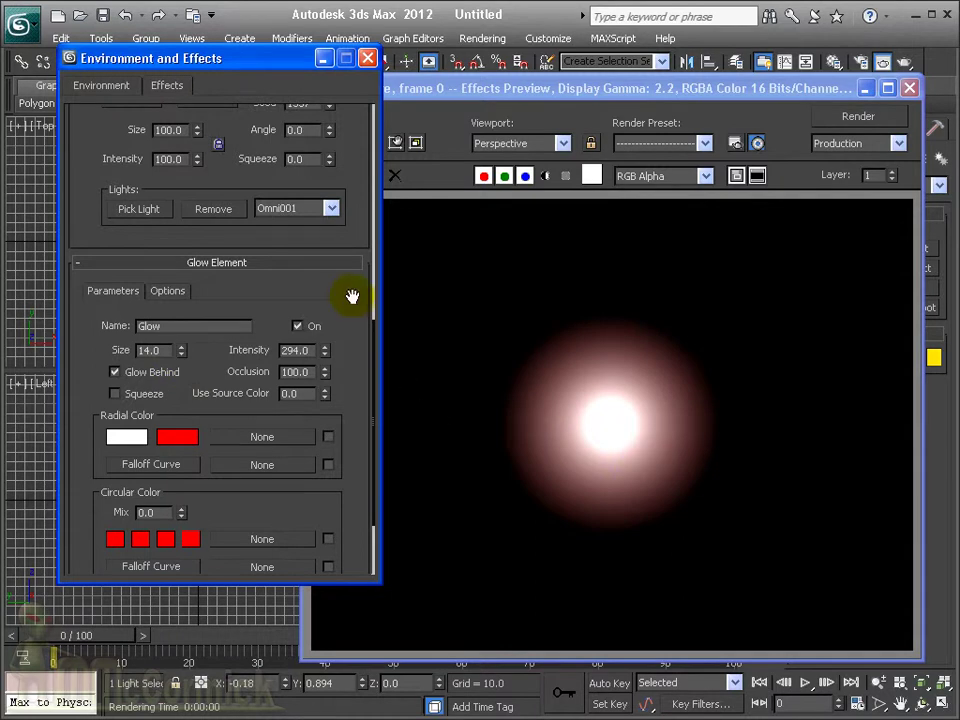
left_click_drag(354, 296, 352, 386)
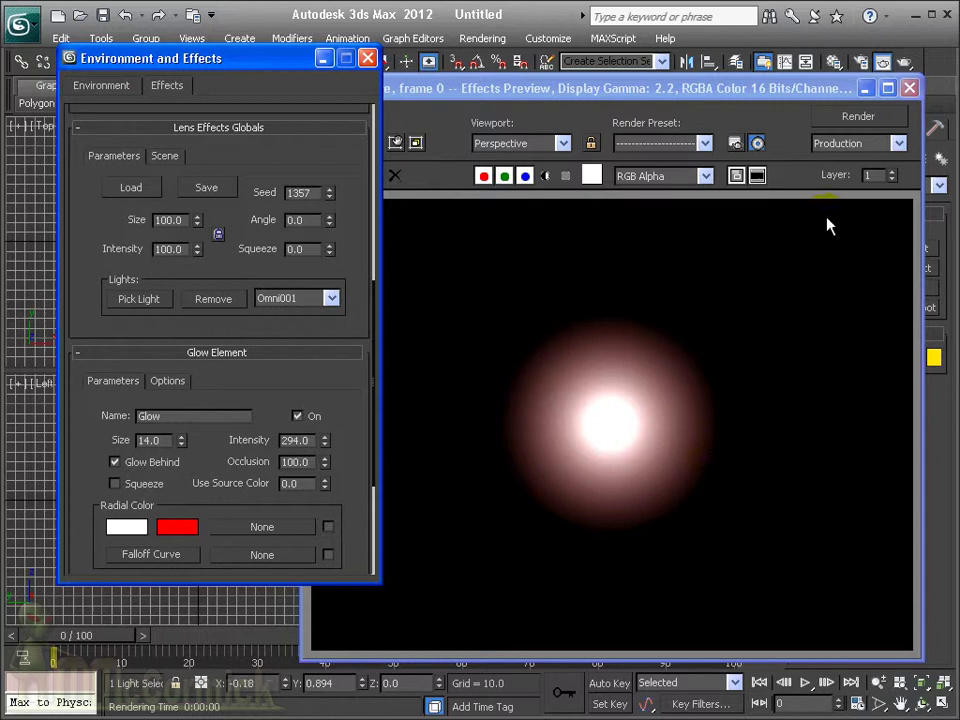
Step: Close the effects preview and shift the Perspective view sideways
left_click(909, 88)
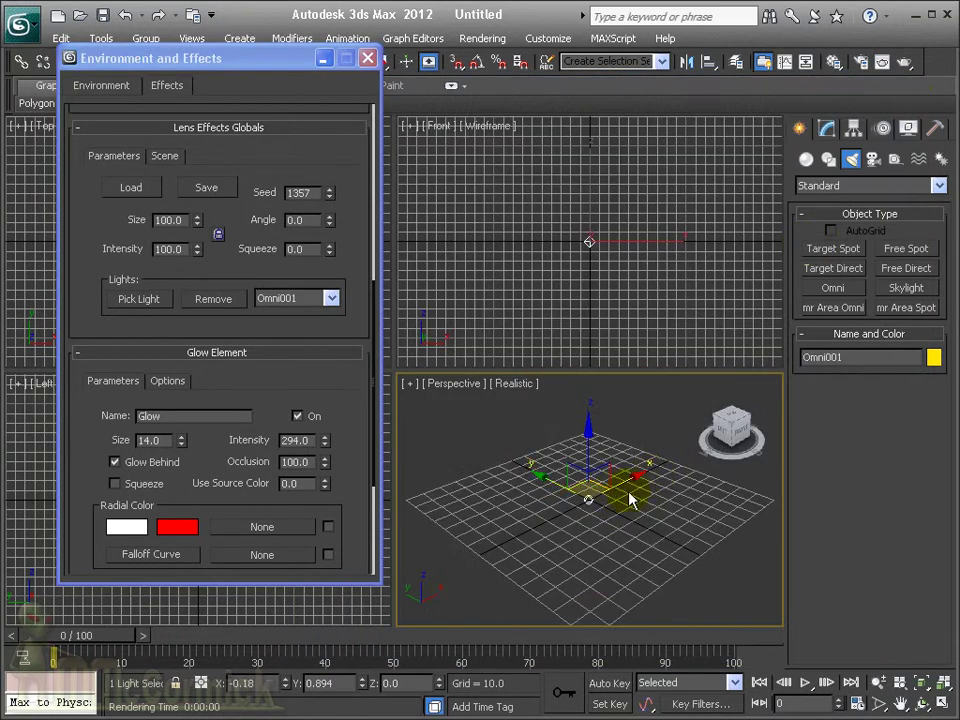
mouse_move(606, 523)
middle_mouse_down()
mouse_move(555, 520)
mouse_move(527, 559)
middle_mouse_up()
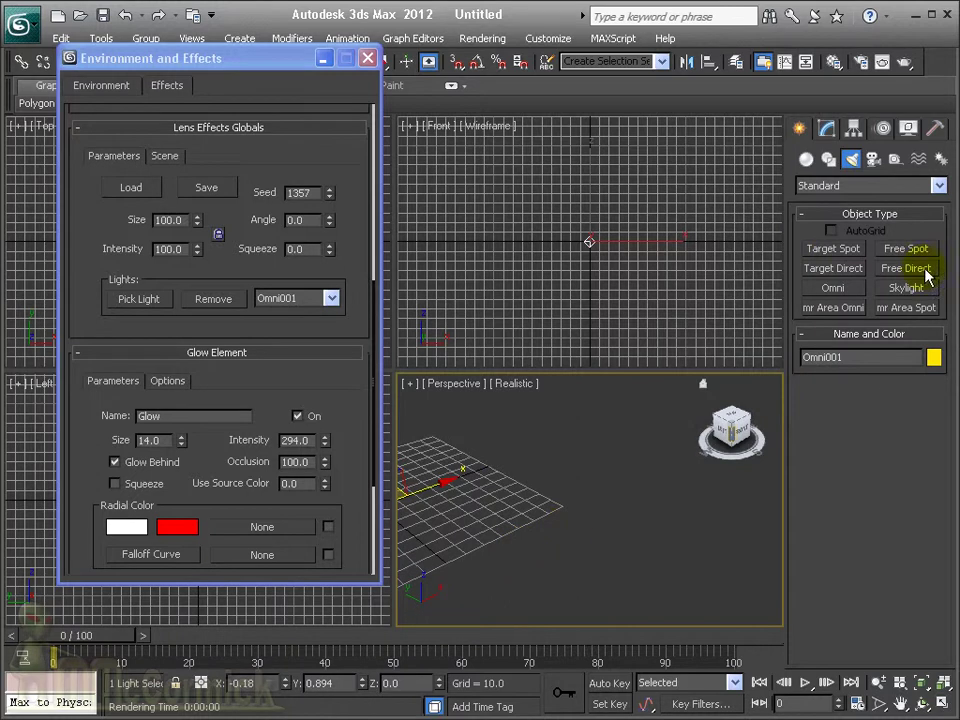
left_click(808, 160)
left_click(835, 327)
left_click_drag(482, 561, 569, 511)
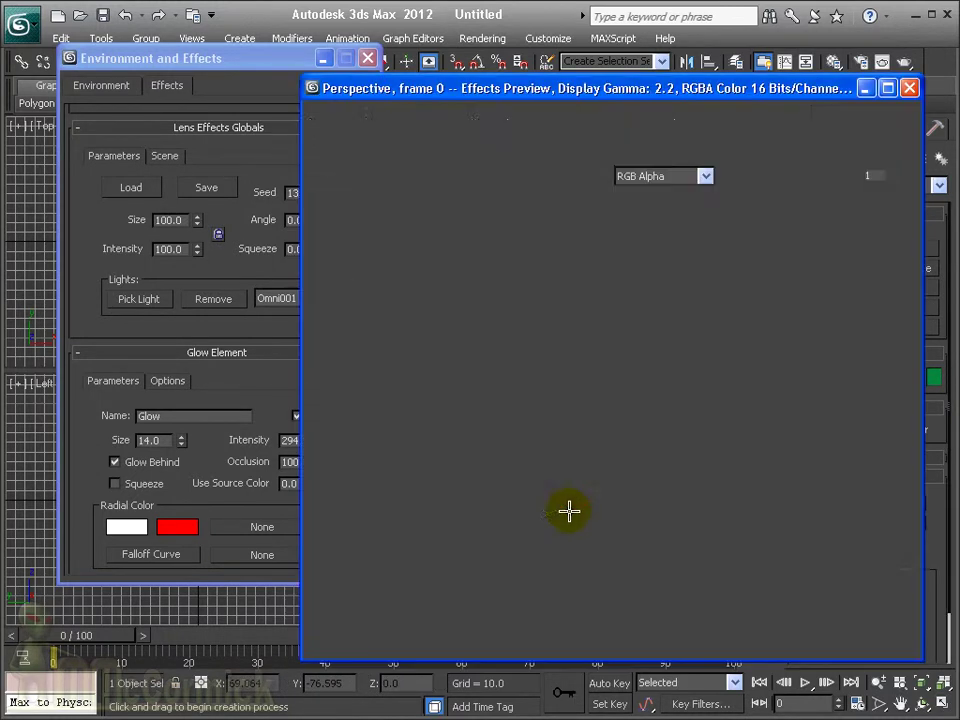
left_click(909, 88)
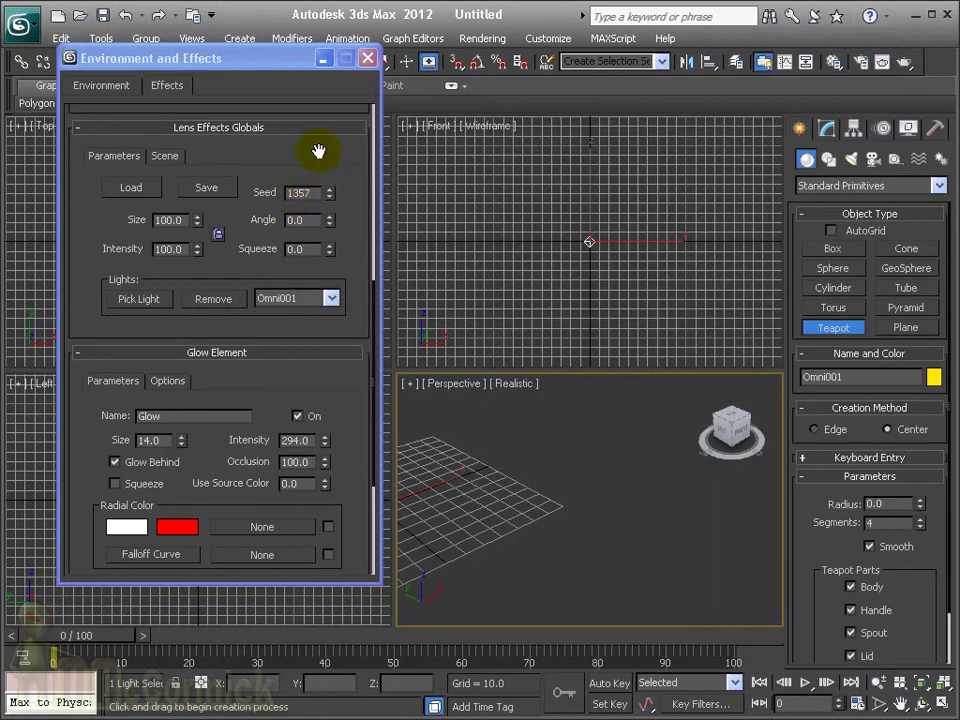
Step: Turn off interactive previewing and create teapot Teapot001 near the Omni001 light
scroll(318, 151, "up", 5)
left_click(315, 262)
left_click_drag(612, 505, 660, 540)
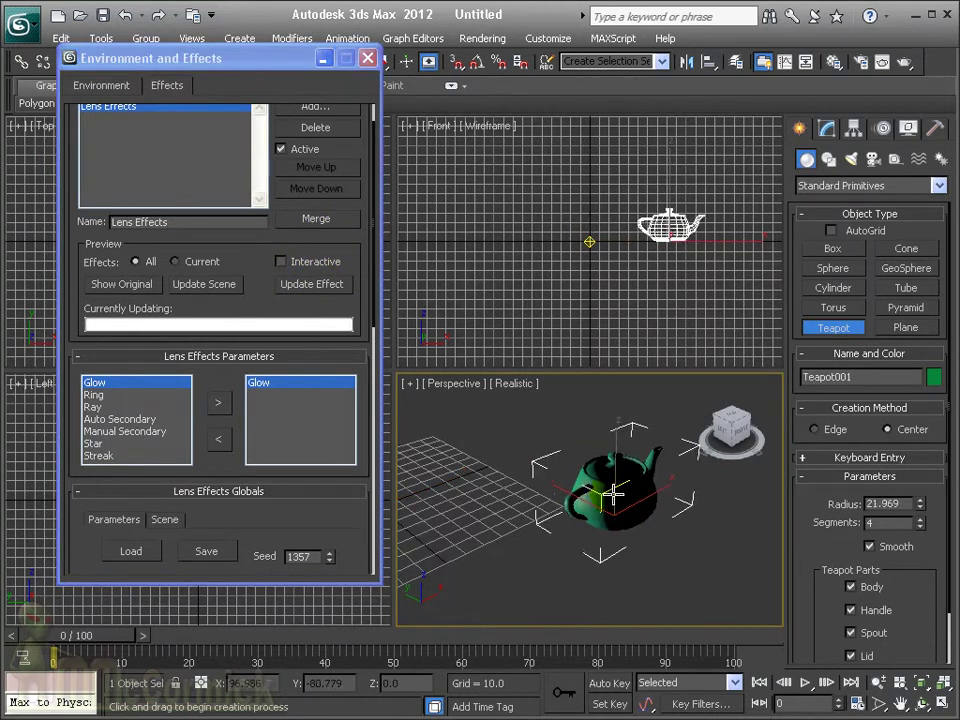
right_click(697, 563)
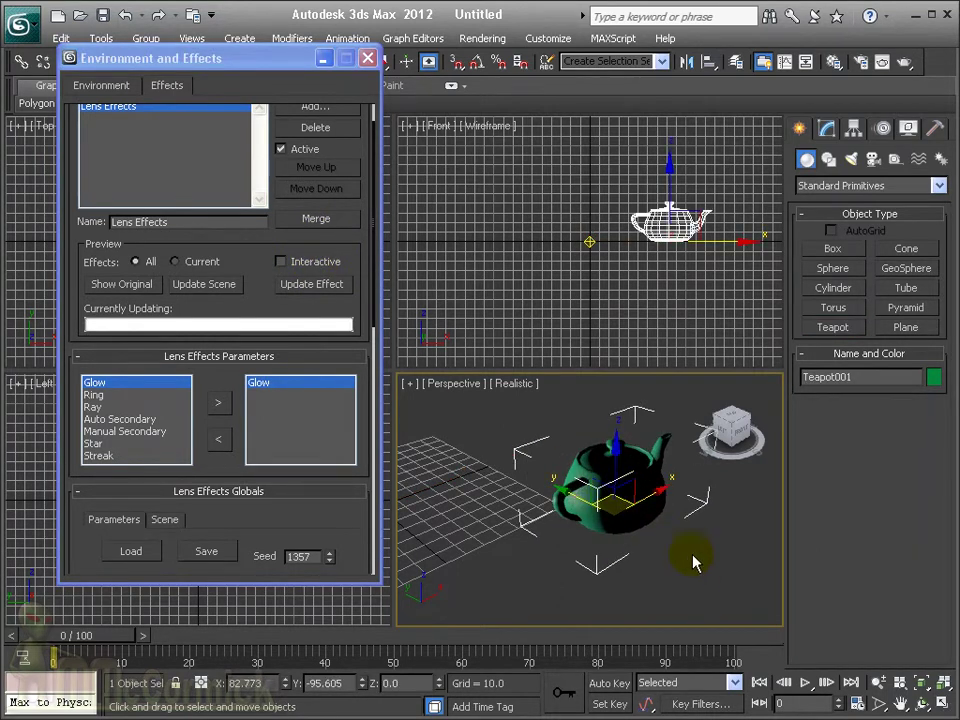
Step: Set Teapot001's G-Buffer Object ID to 1 in Object Properties
right_click(621, 468)
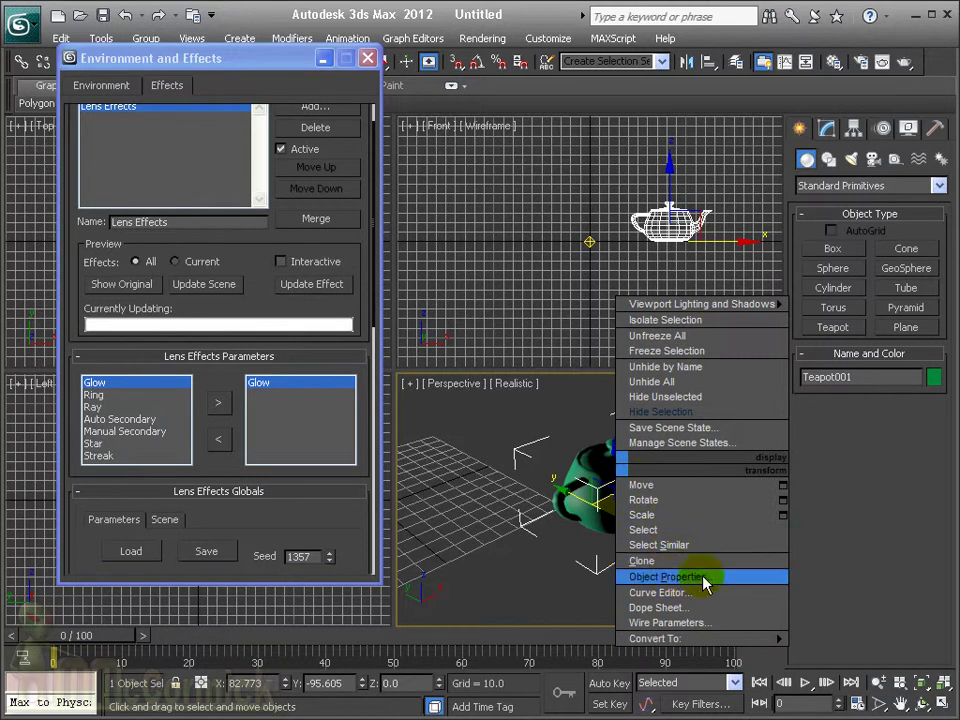
left_click(700, 577)
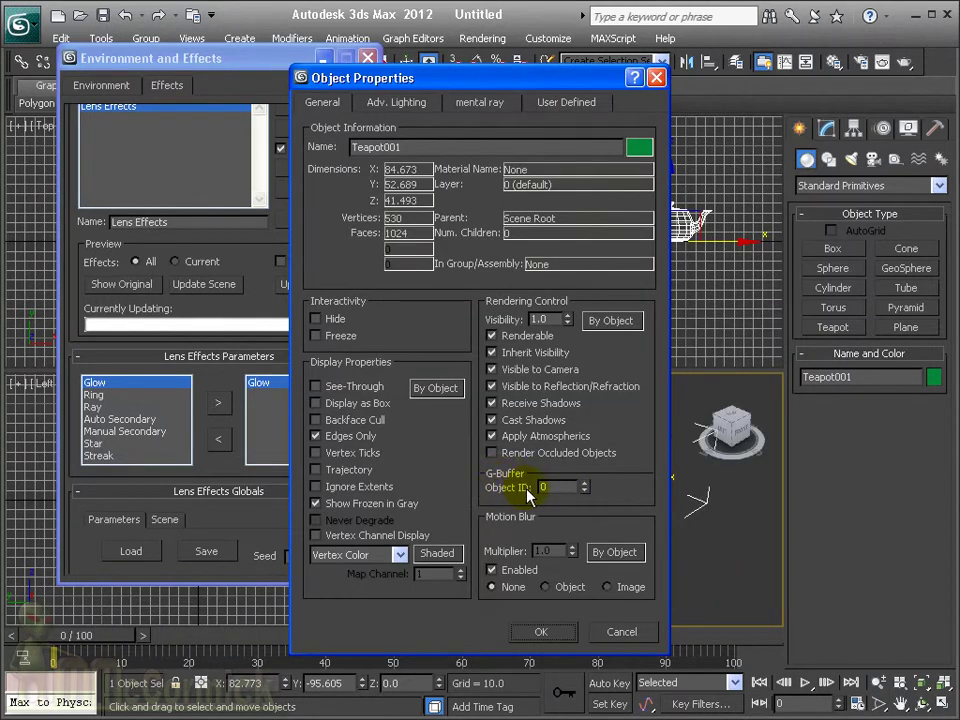
left_click(586, 482)
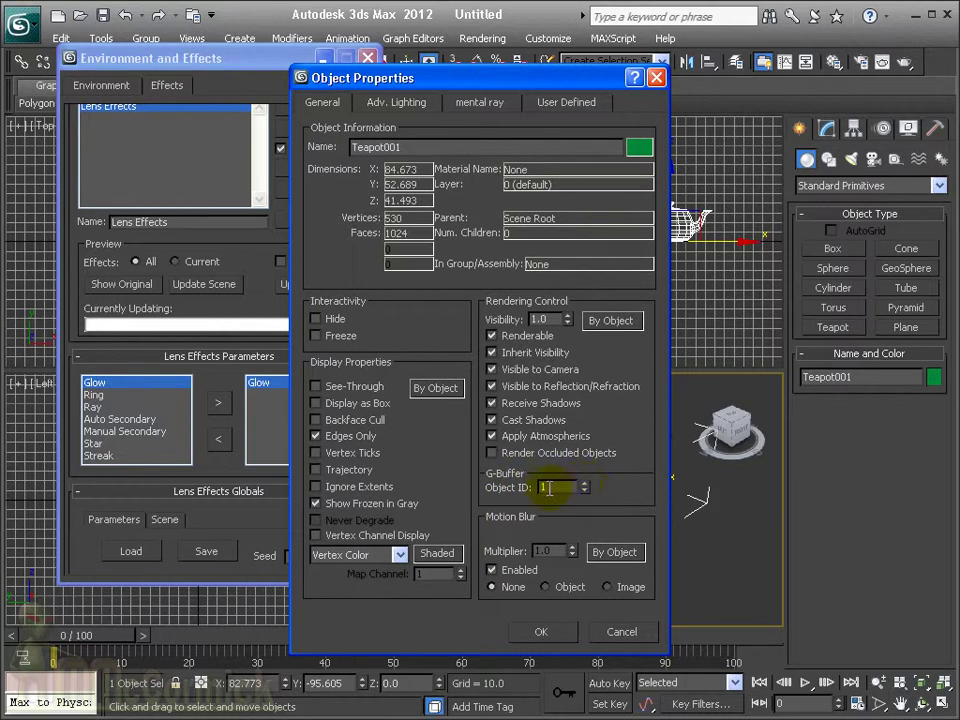
left_click(554, 630)
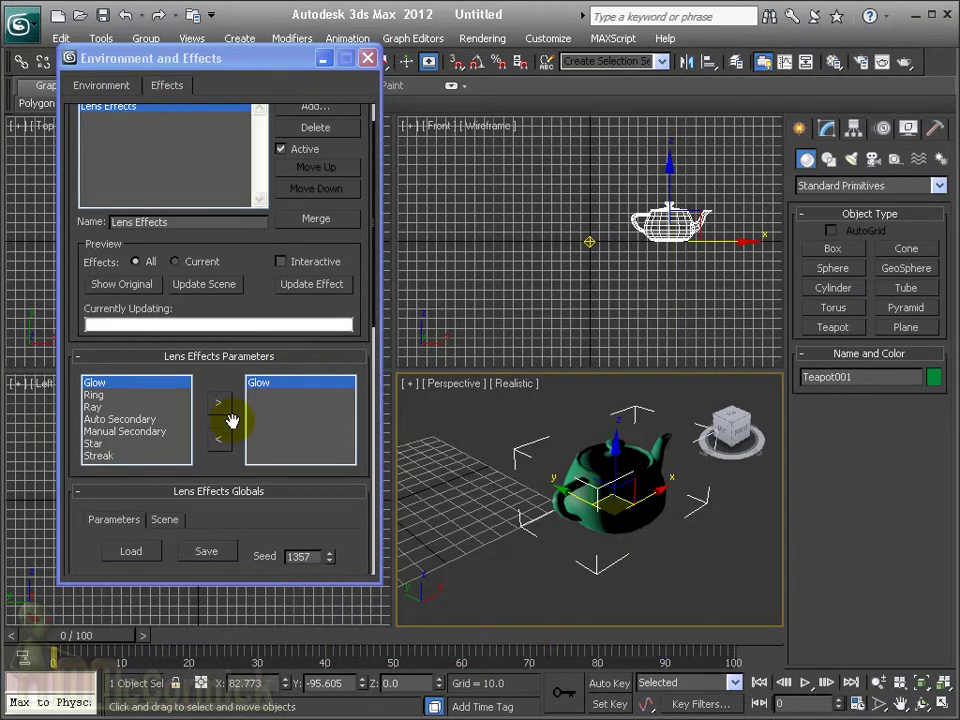
Step: Enable Object ID as the Glow's image source, then render to check the teapot
left_click_drag(214, 375, 214, 208)
left_click_drag(264, 310, 265, 208)
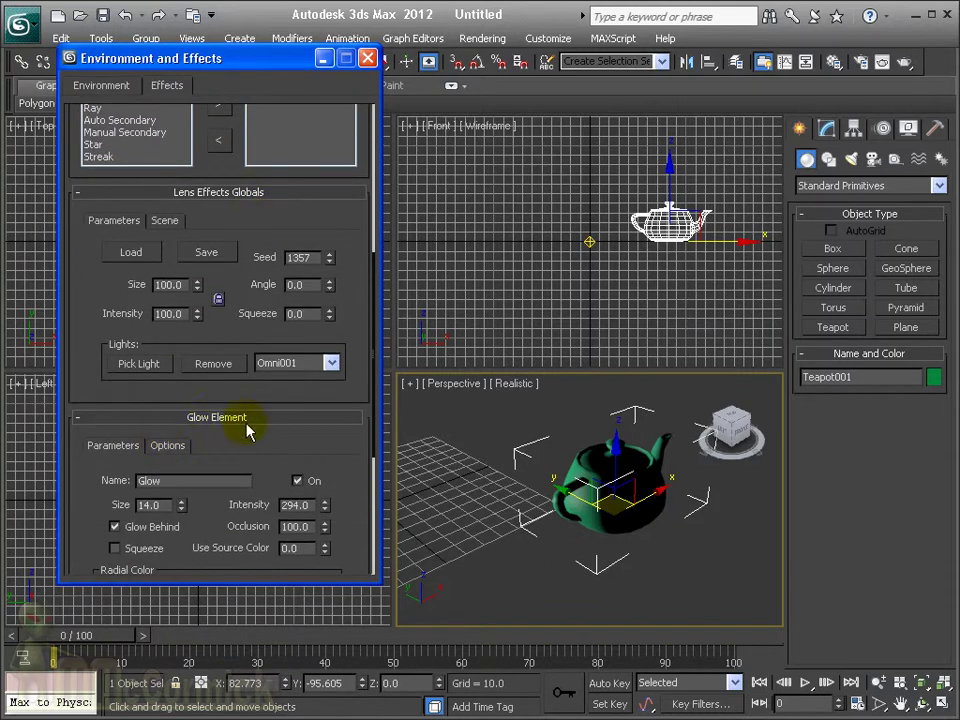
left_click(166, 446)
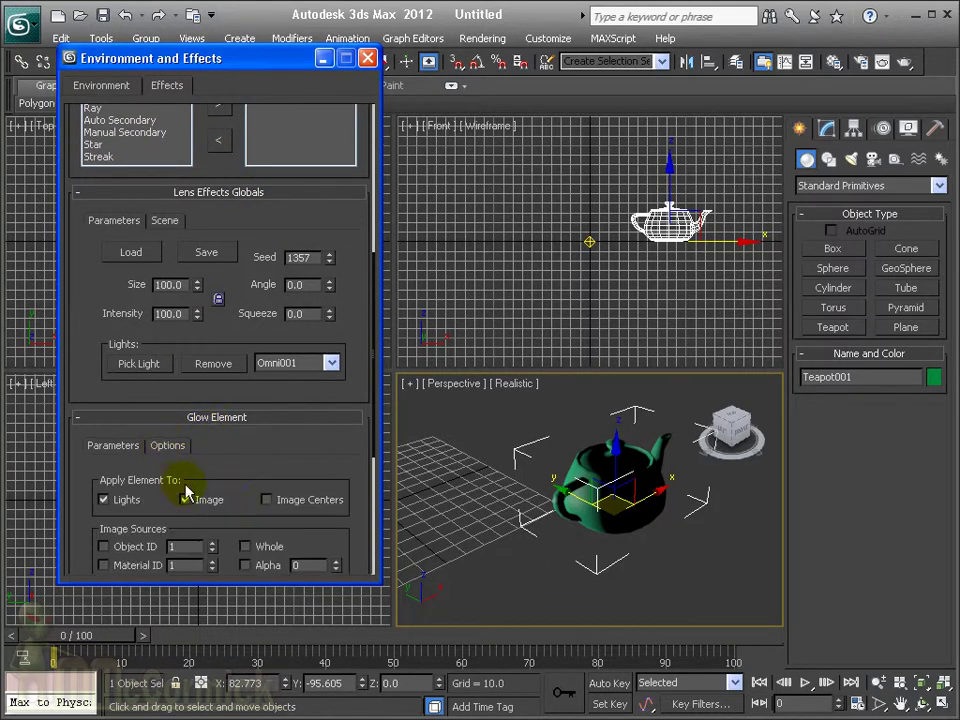
mouse_move(188, 489)
left_mouse_down()
mouse_move(242, 381)
mouse_move(242, 331)
left_mouse_up()
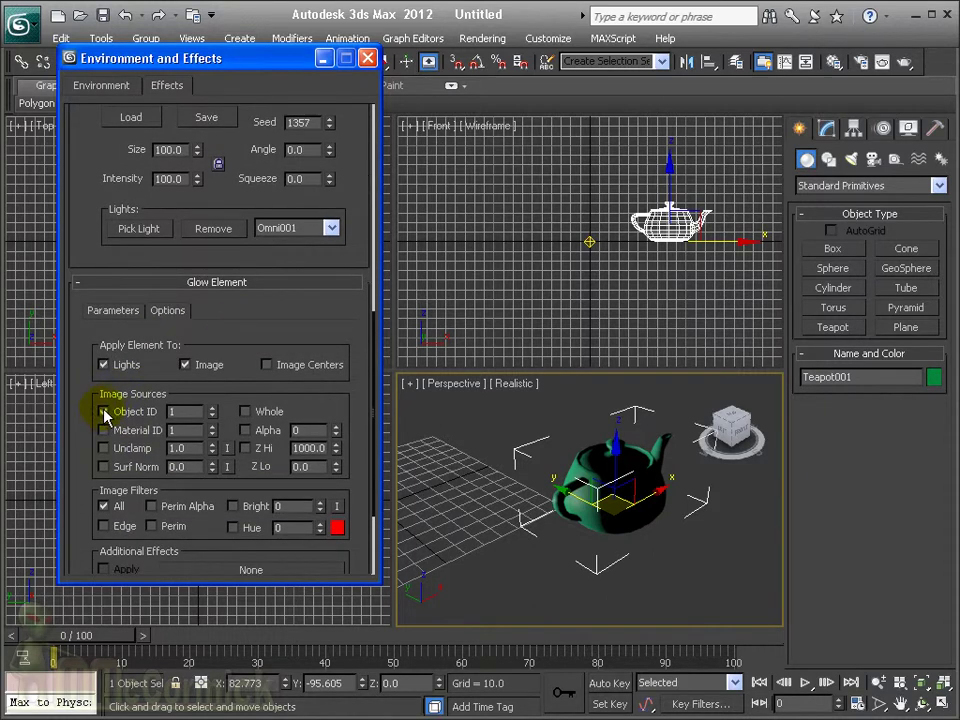
left_click(104, 412)
left_click(905, 62)
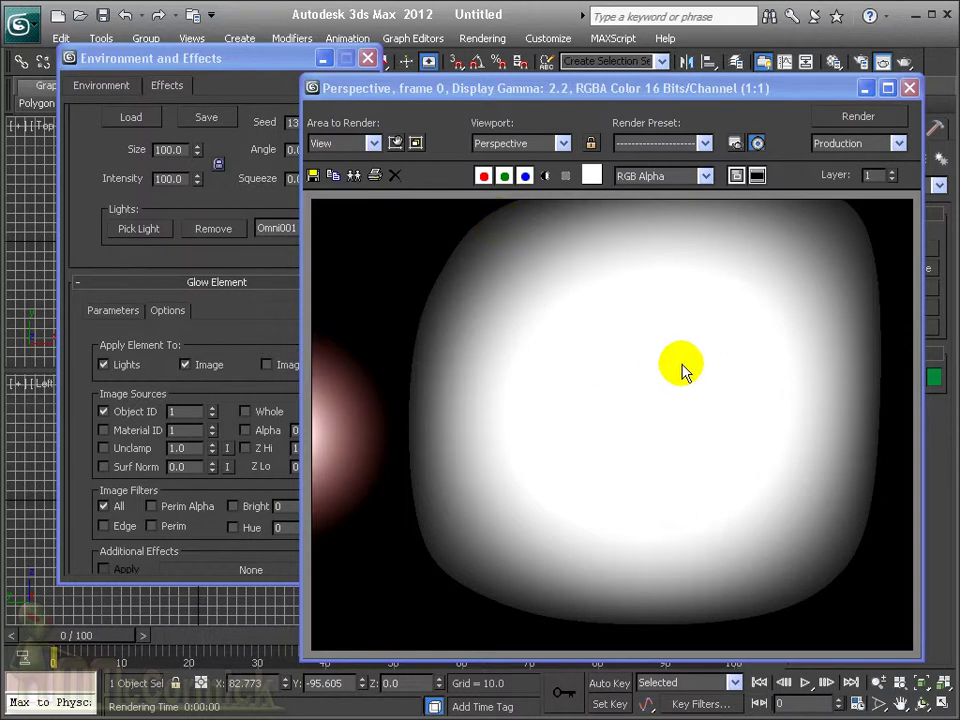
Step: Close the render window and lower the Lens Effects Globals size from 100 to 46
left_click(909, 88)
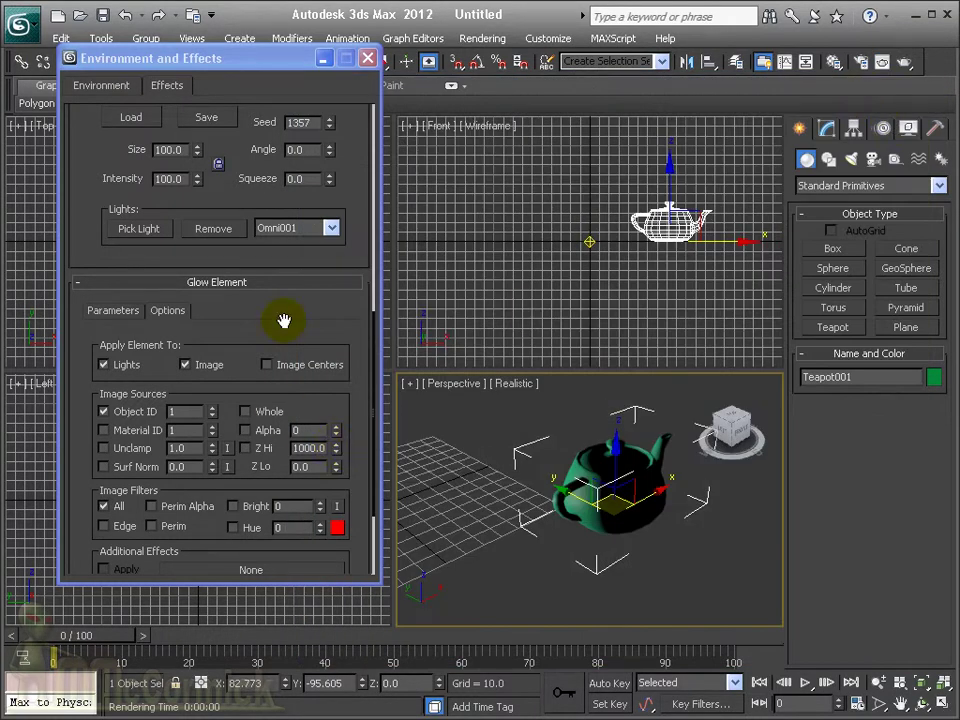
left_click_drag(281, 321, 281, 215)
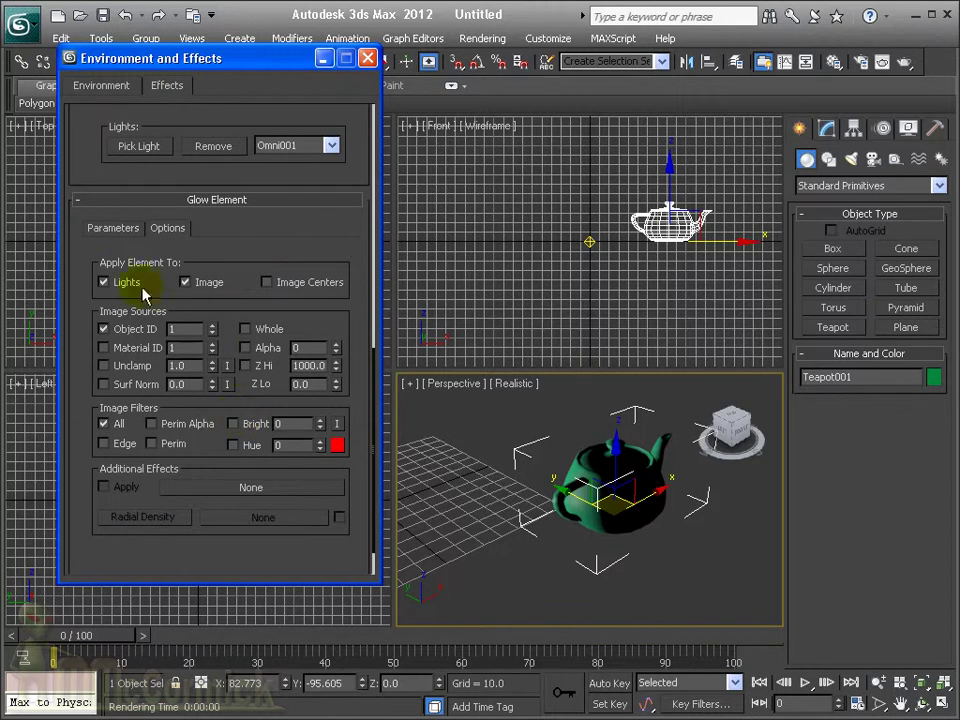
left_click(130, 230)
left_click_drag(213, 302, 225, 476)
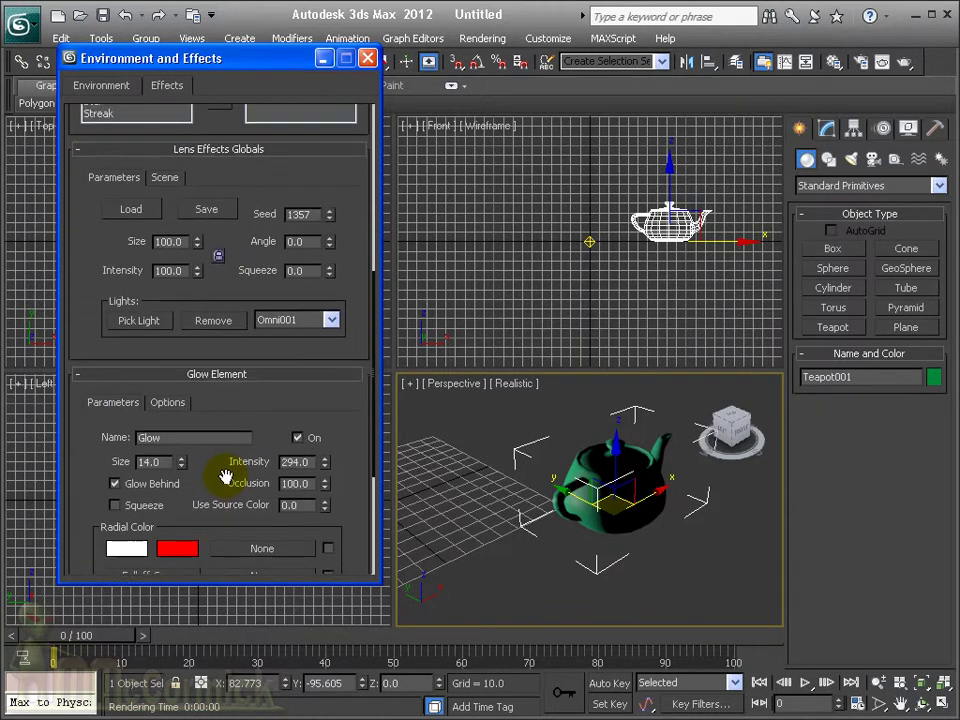
mouse_move(199, 242)
left_mouse_down()
mouse_move(196, 257)
mouse_move(285, 221)
left_mouse_up()
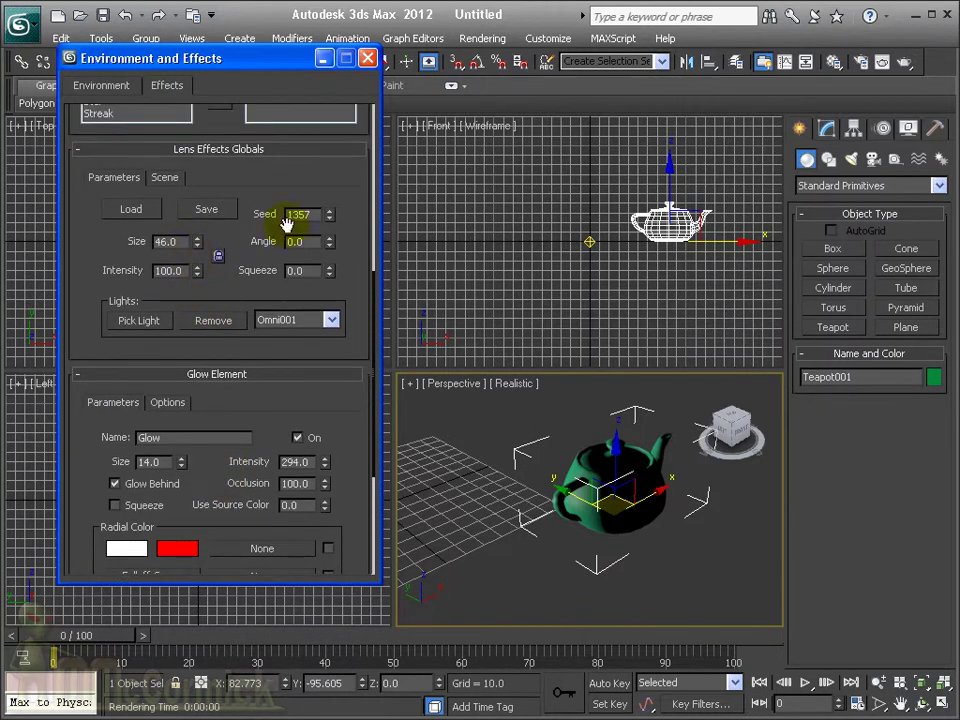
Step: Turn on the interactive preview and drag the global lens effect size down to 5
scroll(319, 349, "up", 3)
scroll(326, 236, "up", 2)
left_click(303, 176)
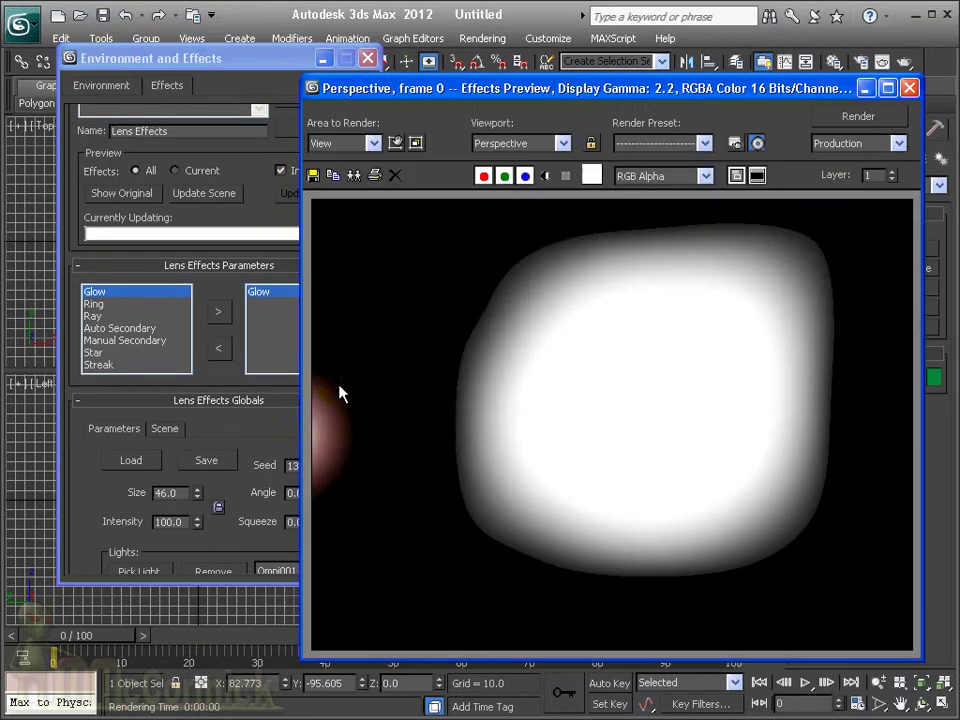
left_click_drag(253, 428, 257, 96)
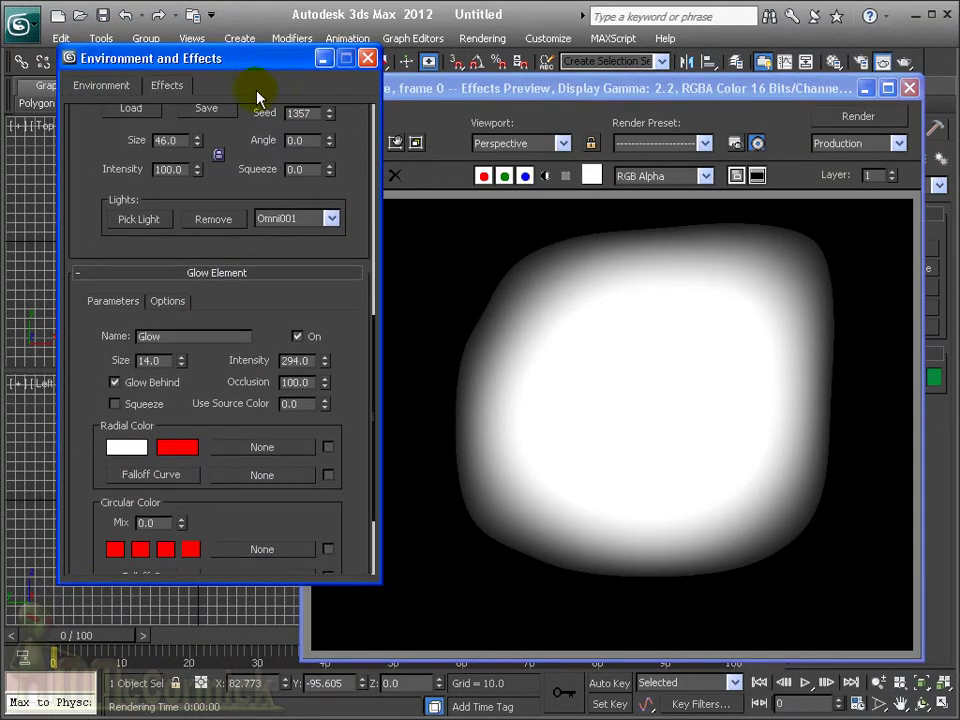
left_click_drag(240, 178, 240, 287)
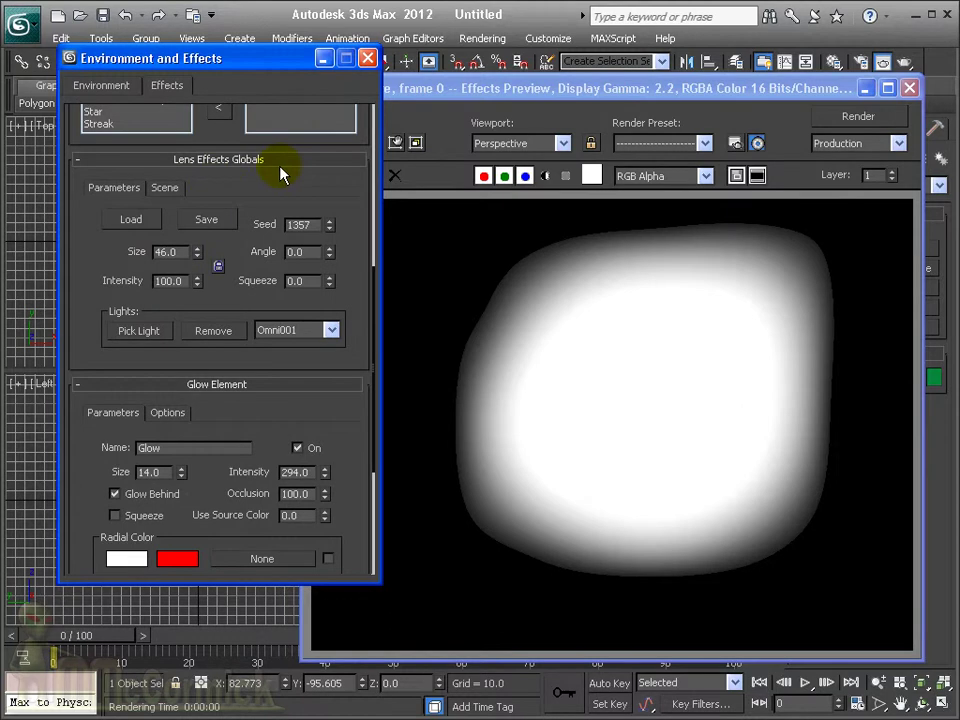
left_click_drag(197, 253, 197, 285)
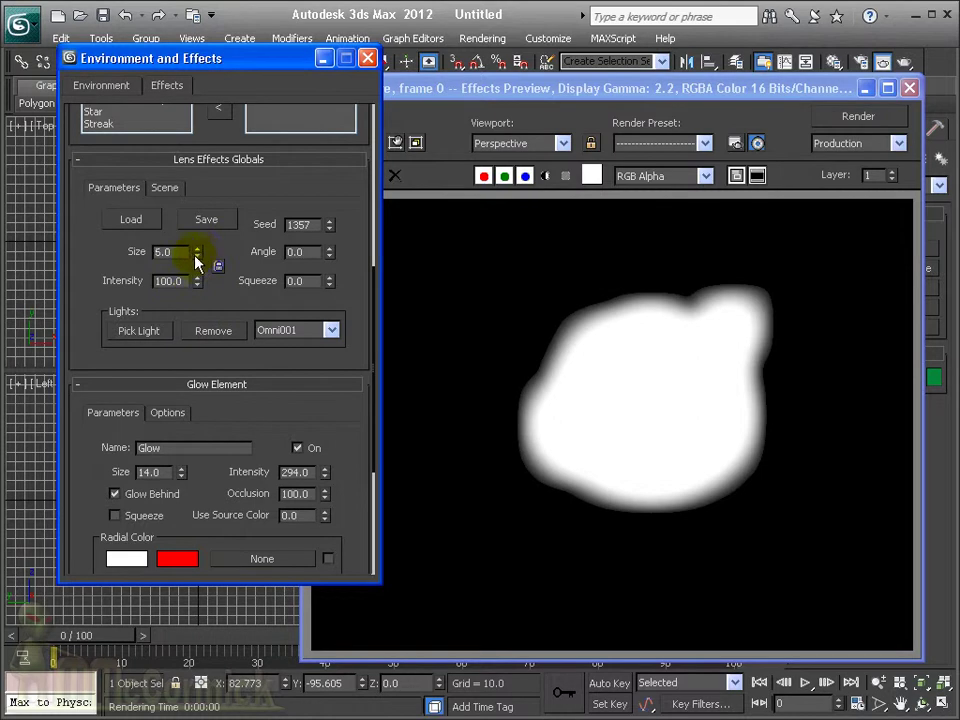
left_click_drag(229, 422, 221, 257)
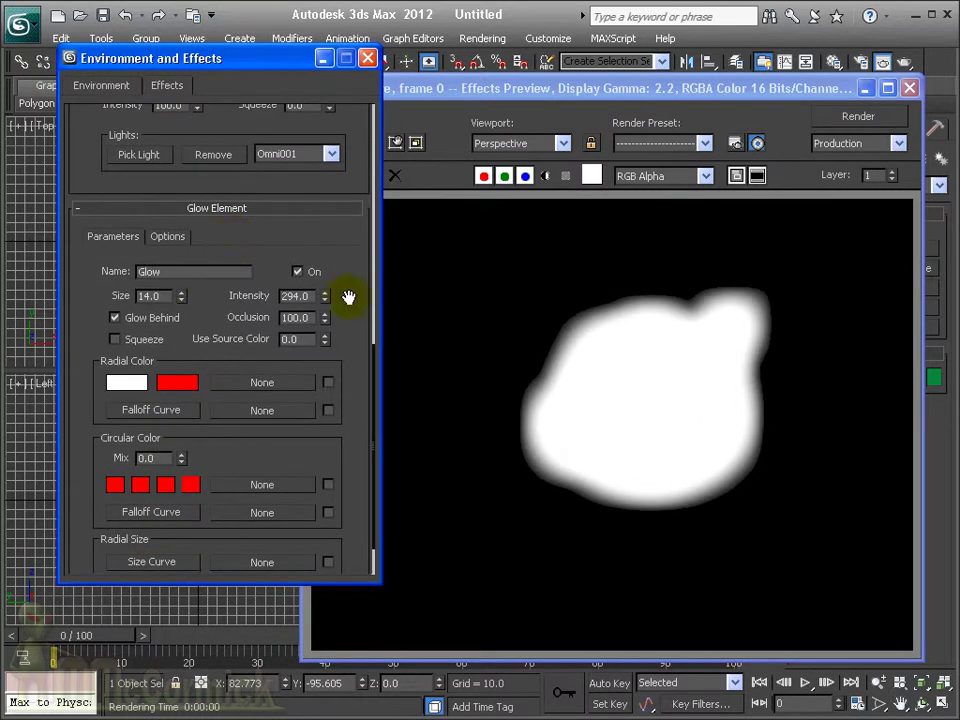
Step: Set the Glow element size to 7.0 and its intensity to 255
left_click_drag(183, 298, 185, 309)
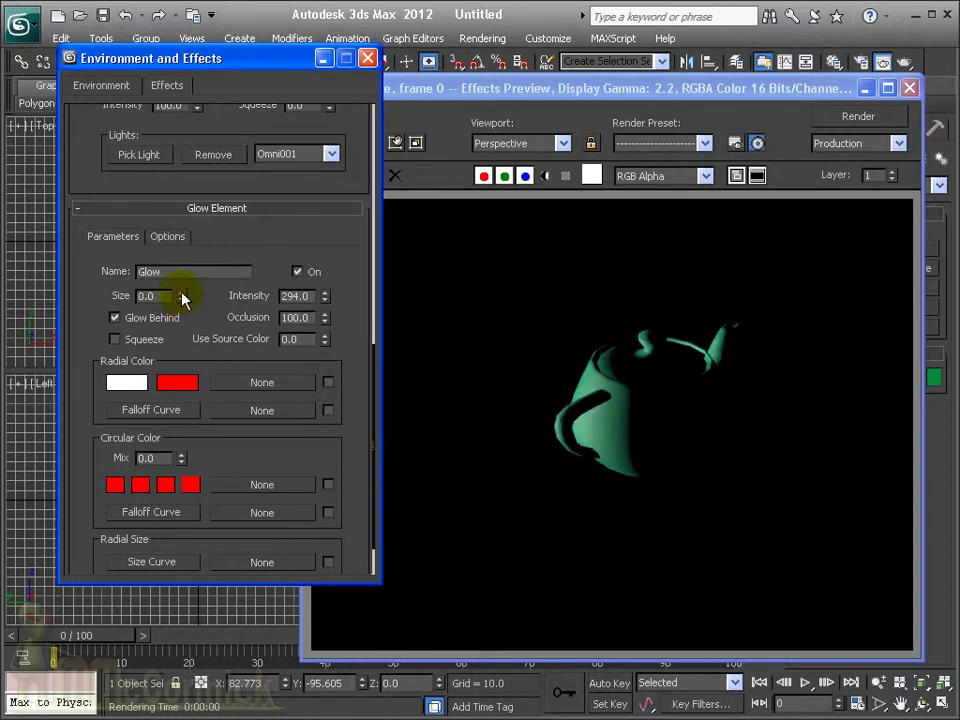
left_click(182, 294)
left_click(182, 294)
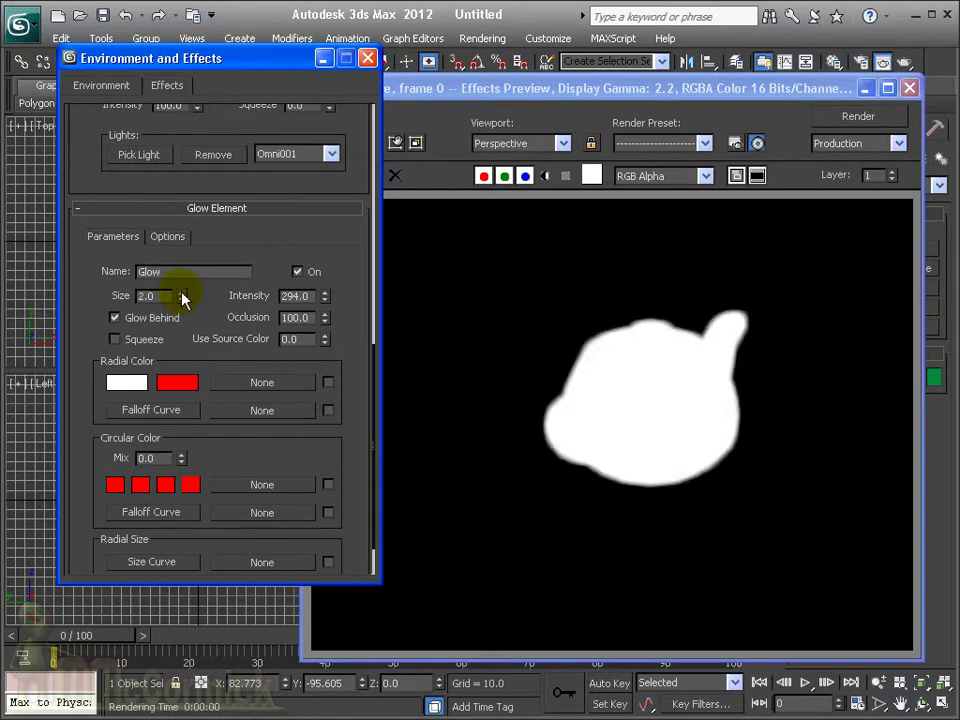
left_click(182, 294)
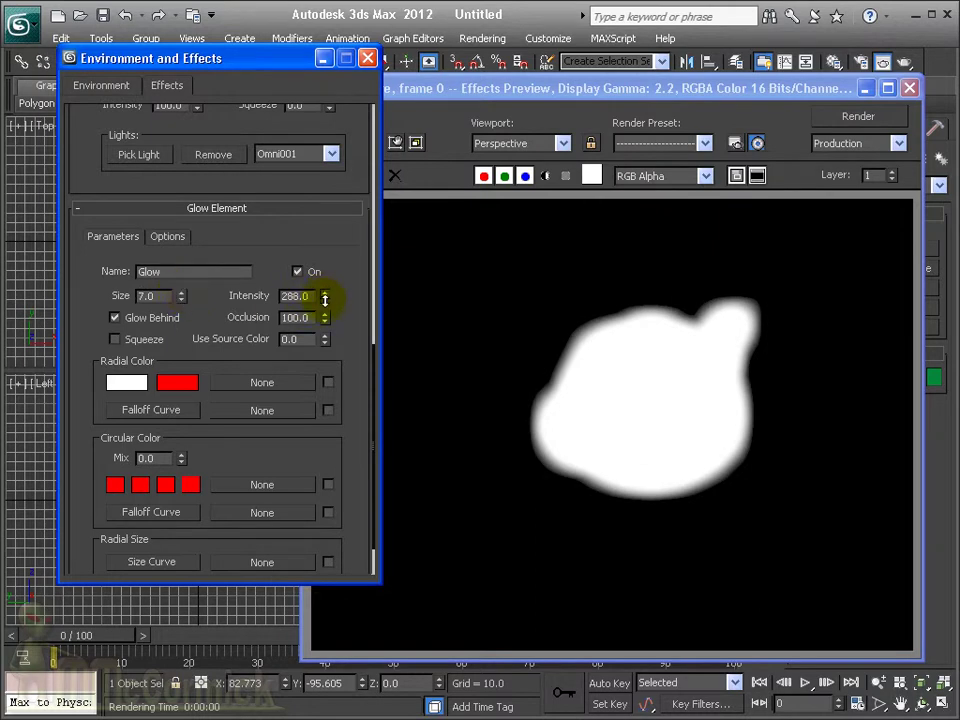
mouse_move(325, 296)
left_mouse_down()
mouse_move(328, 512)
mouse_move(327, 328)
mouse_move(330, 341)
left_mouse_up()
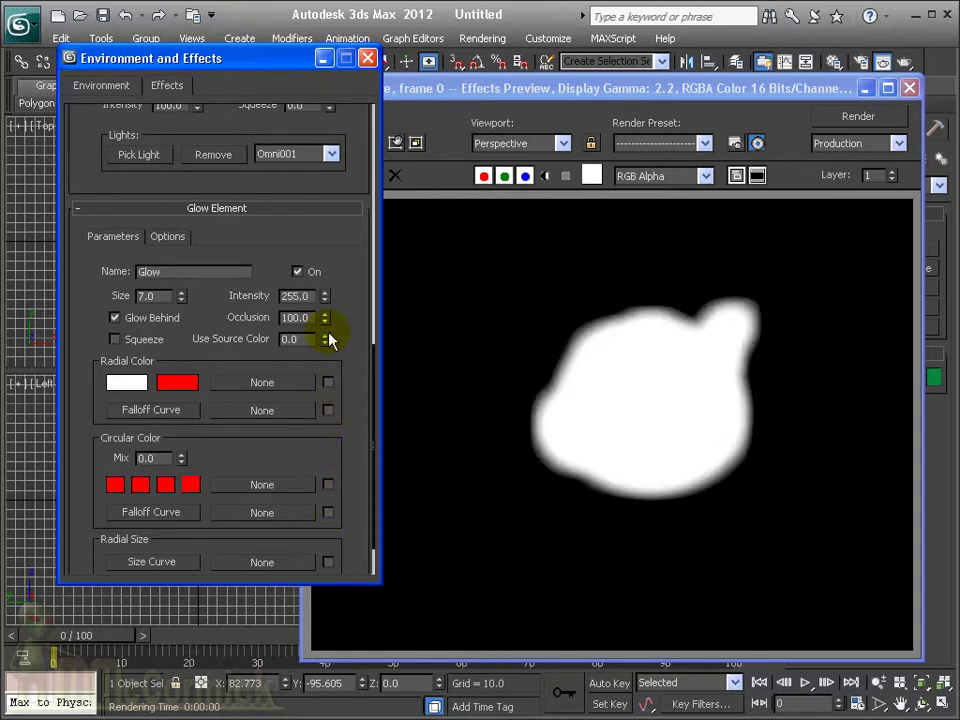